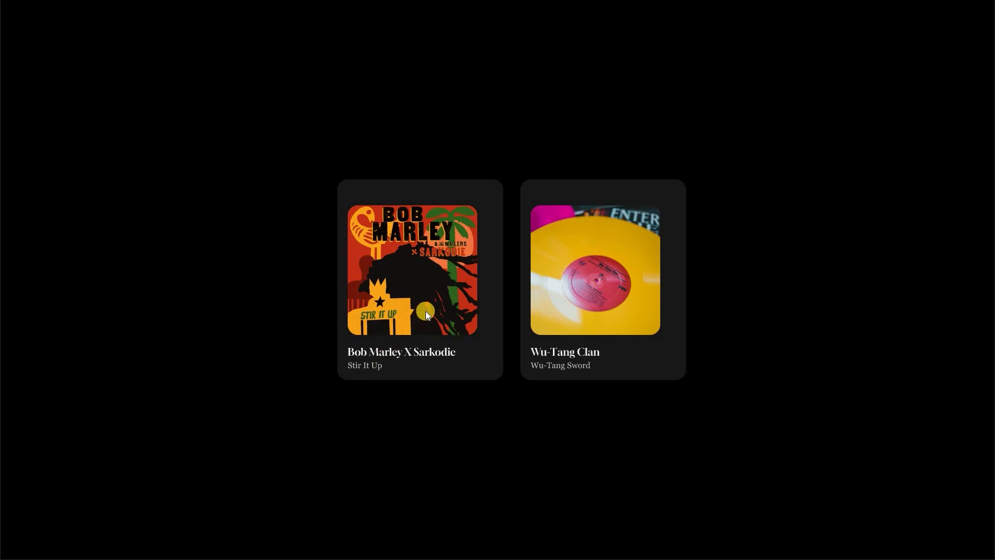
mouse_move(425, 322)
mouse_move(592, 337)
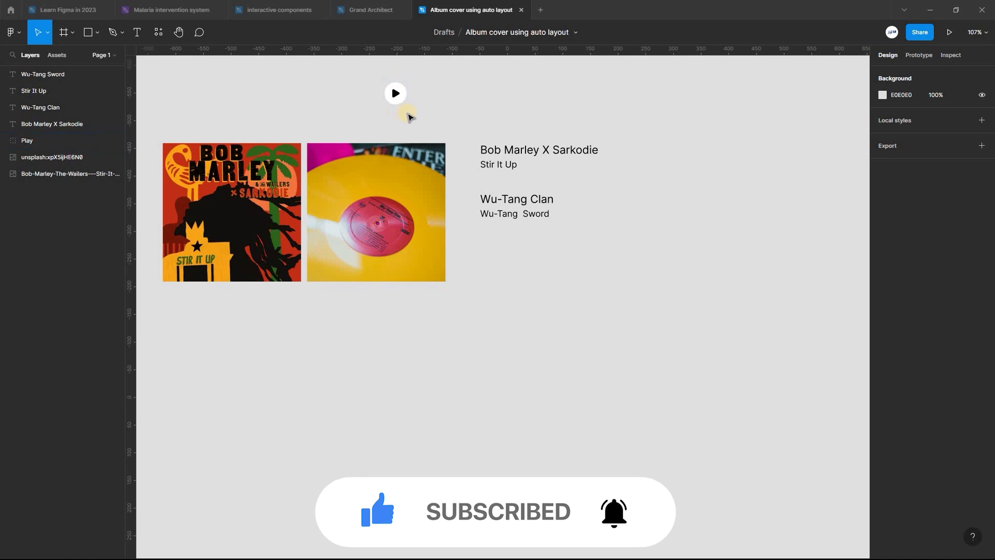
drag(472, 117, 586, 237)
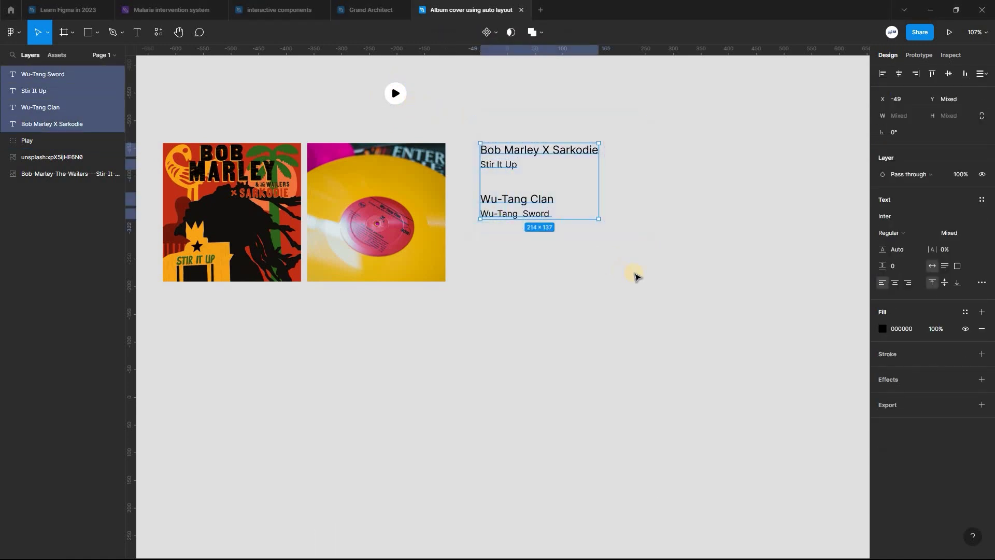
click(648, 252)
- Move the "Bob Marley X Sarkodie" title below the album covers and set its font to Gloock
drag(523, 155, 478, 373)
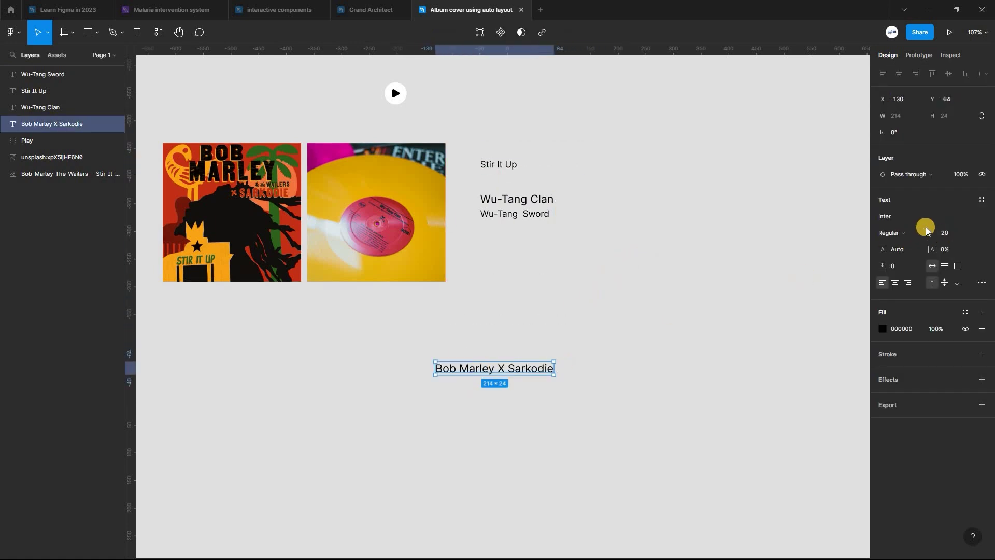
click(889, 220)
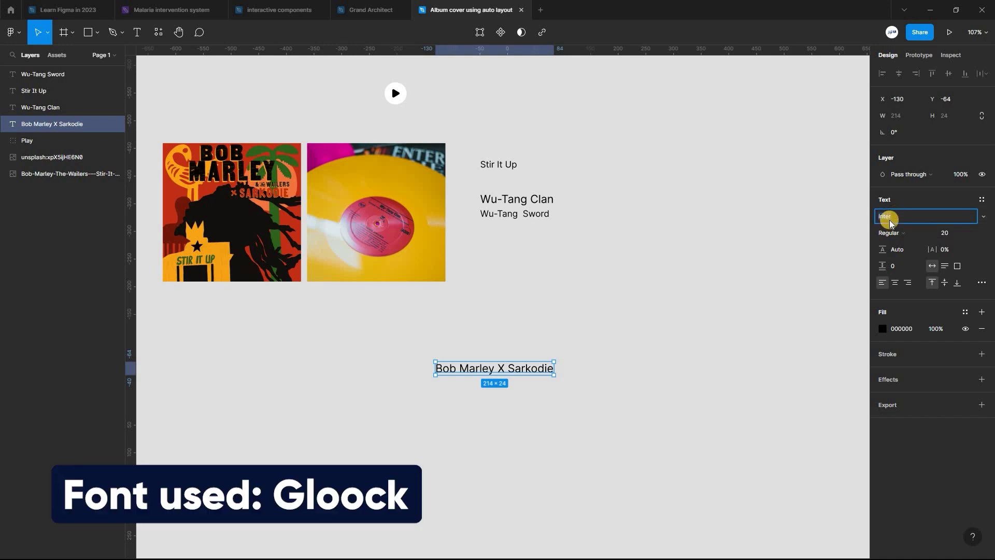
text(Gloock)
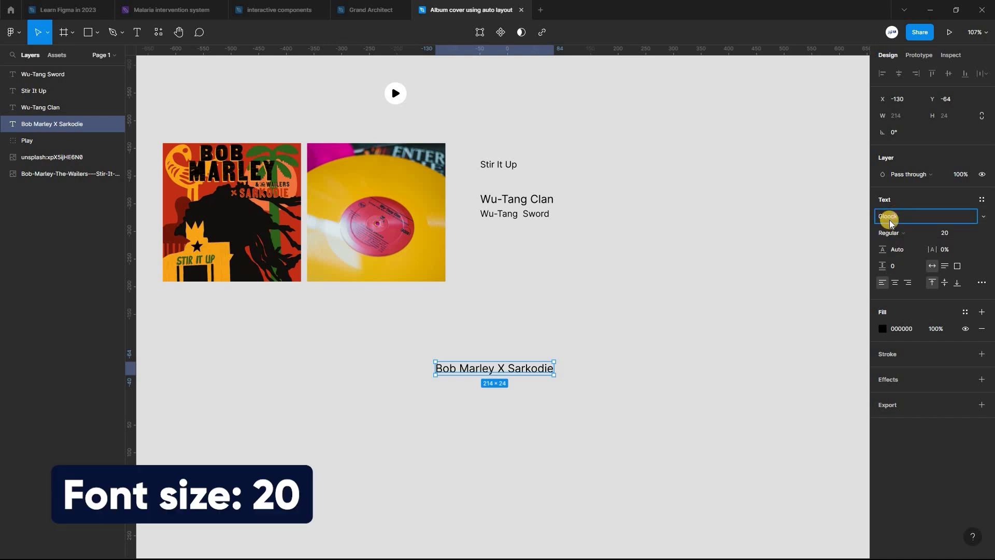
key(Return)
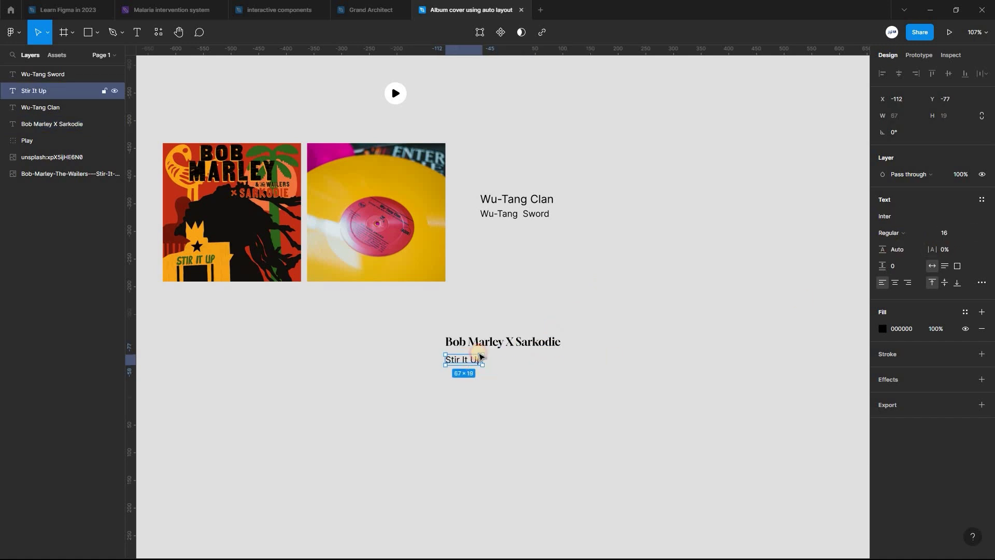
- Place "Stir It Up" directly beneath the "Bob Marley X Sarkodie" title, left-aligned with it, and set its font to Georgia
drag(479, 355, 487, 350)
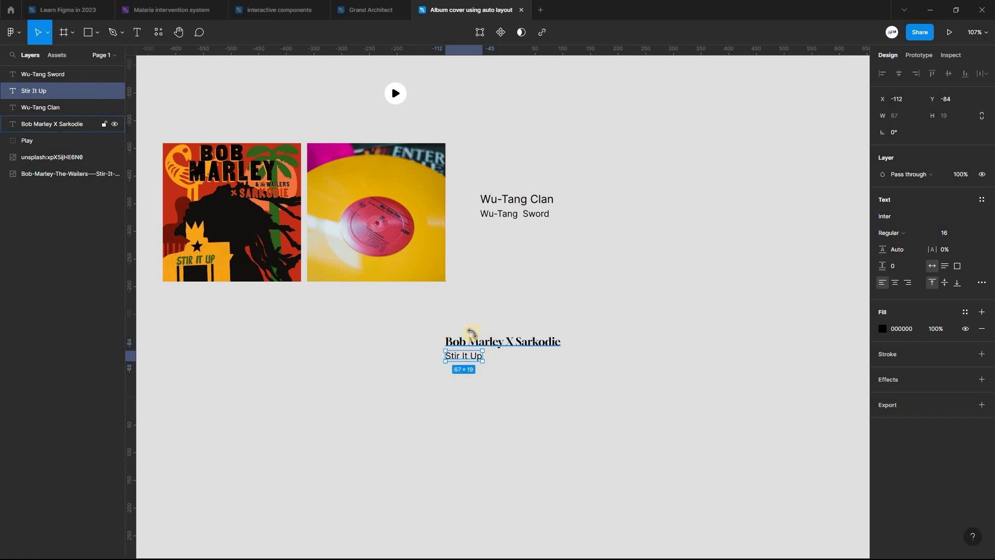
scroll(492, 351, up, 5)
click(449, 371)
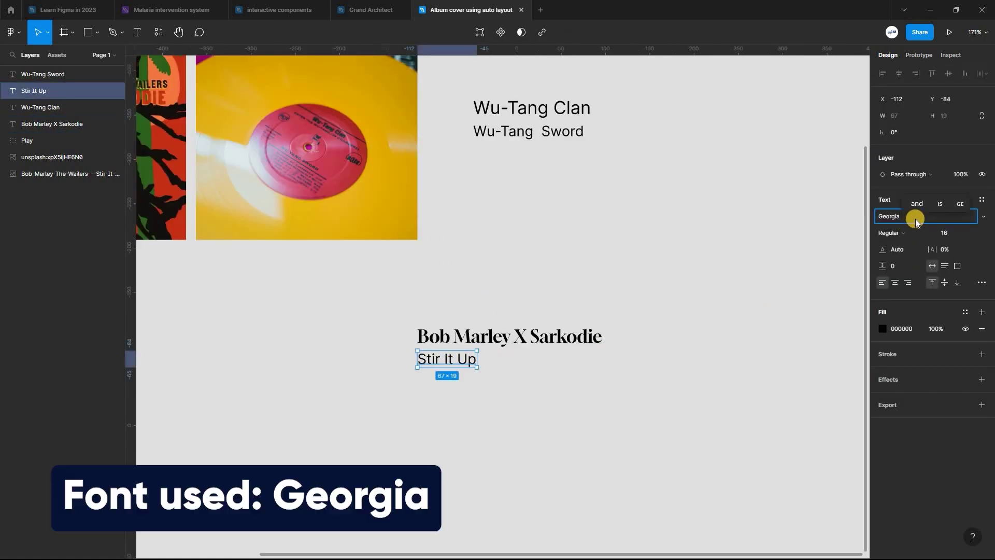
key(Return)
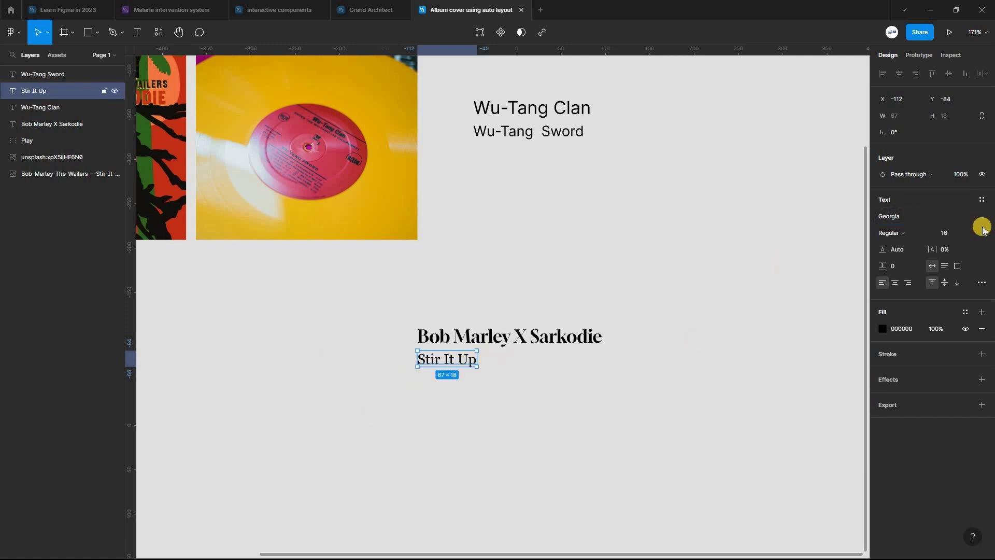
click(489, 384)
- Move the Play icon group to the right of the "Bob Marley X Sarkodie" and "Stir It Up" texts
scroll(534, 297, down, 5)
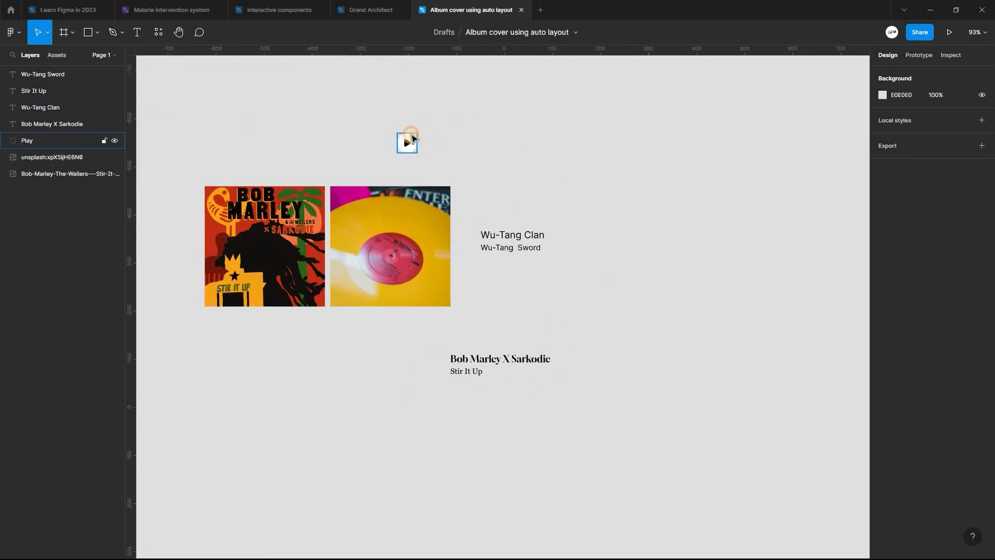
drag(414, 138, 580, 357)
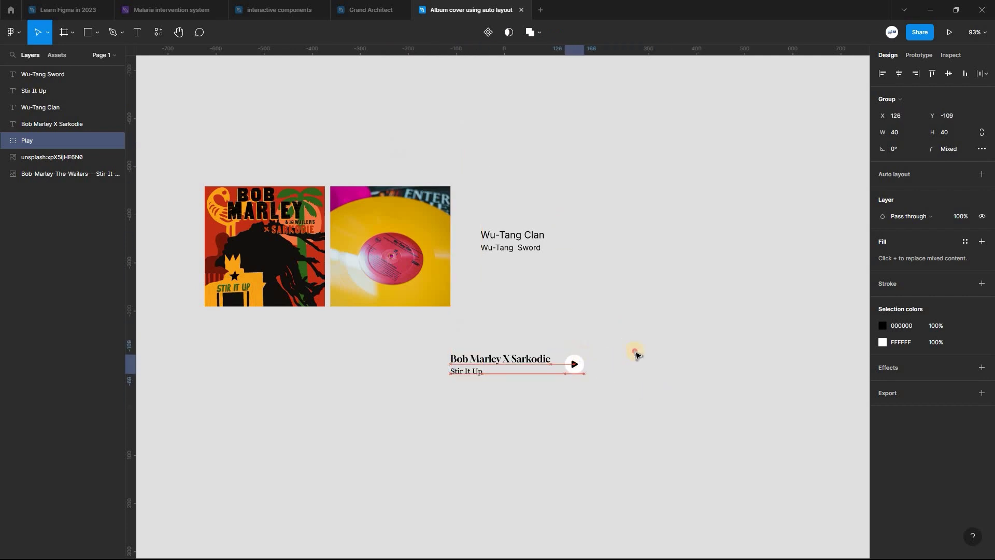
click(438, 349)
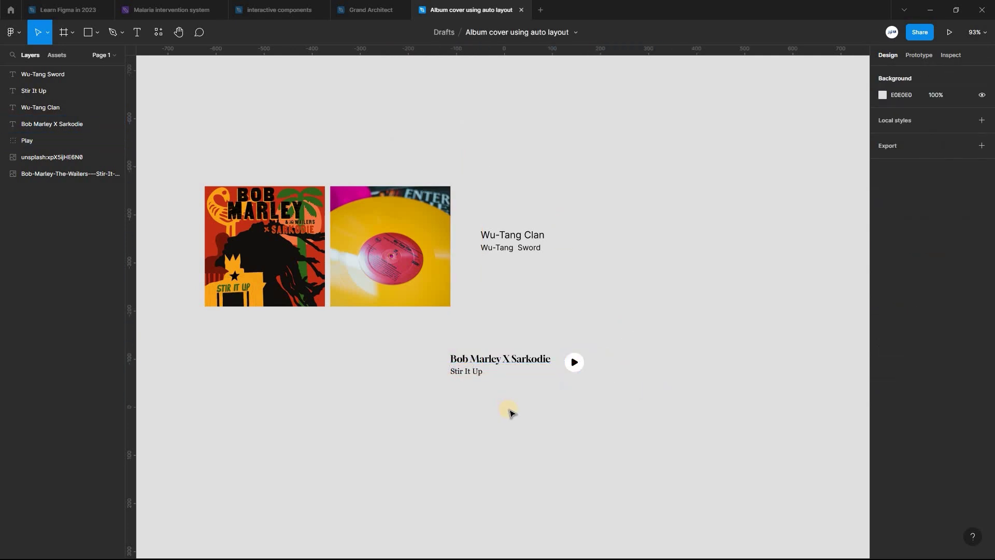
- Combine the "Bob Marley X Sarkodie" and "Stir It Up" texts into one vertical auto layout frame
scroll(511, 413, up, 5)
key(shift+a)
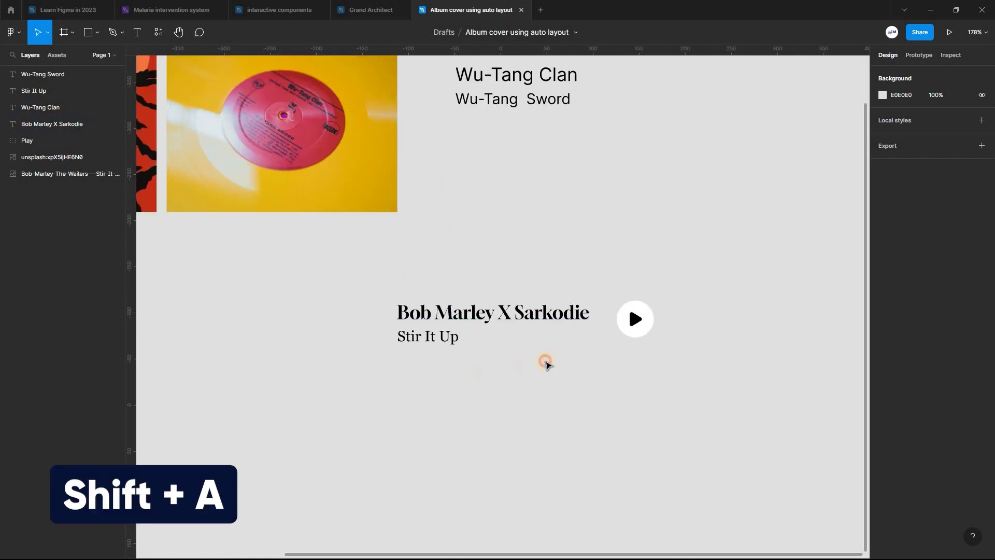
drag(367, 272, 602, 350)
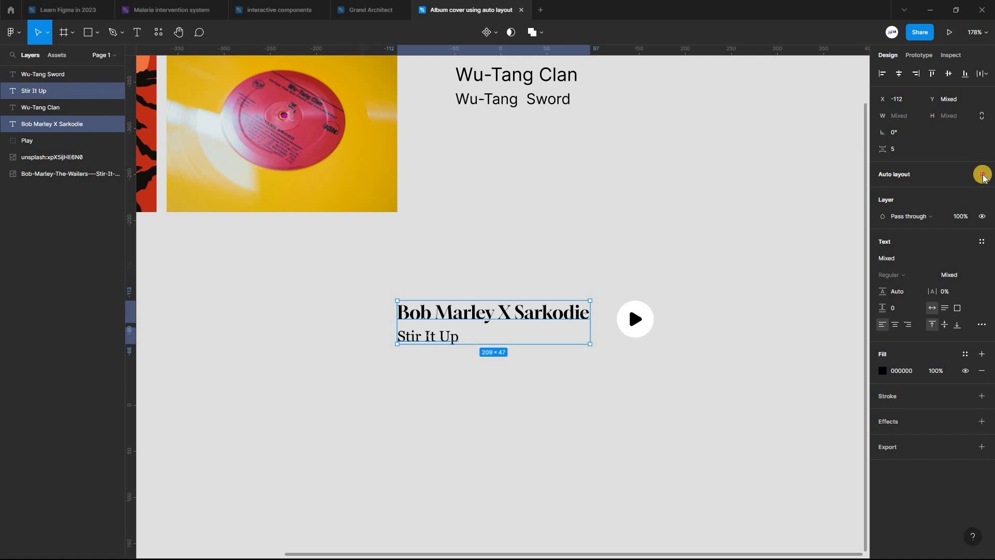
click(983, 176)
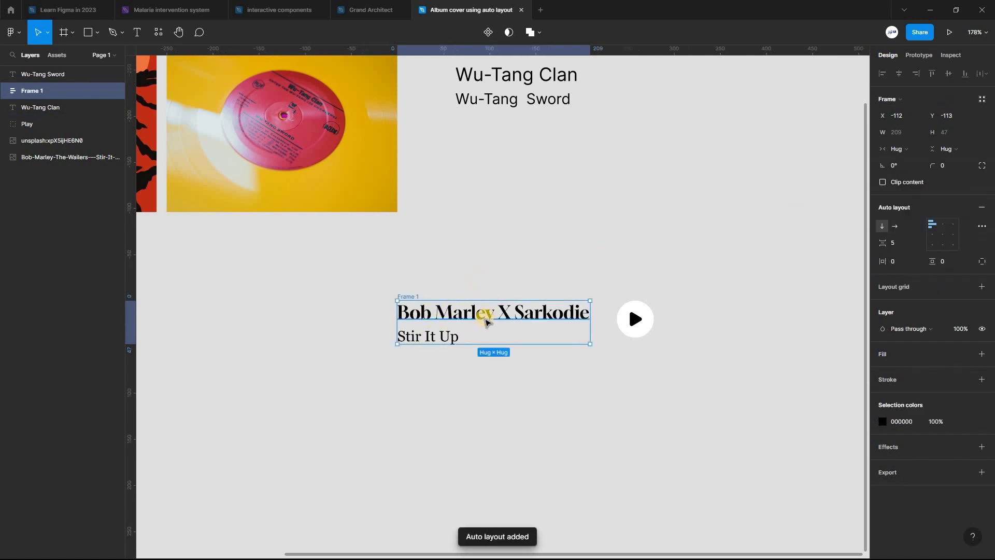
click(386, 301)
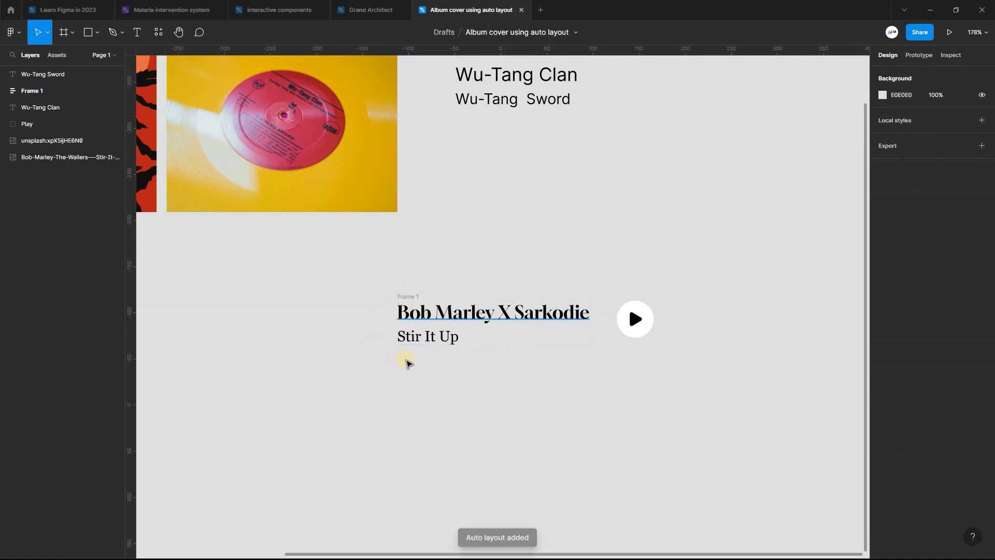
- Wrap the title text frame and the Play icon together in a horizontal auto layout frame
drag(360, 274, 704, 370)
drag(332, 282, 333, 281)
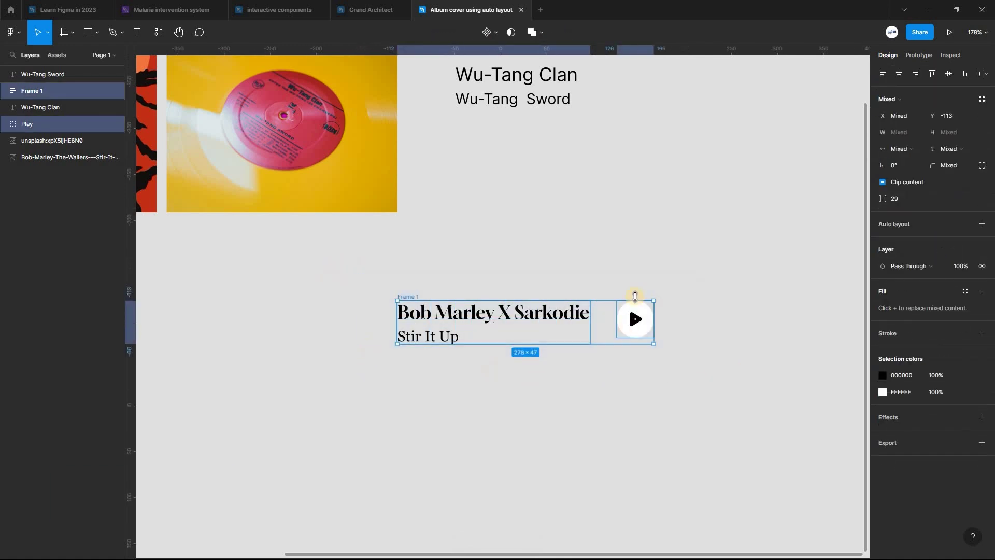
key(shift+a)
click(979, 224)
click(693, 308)
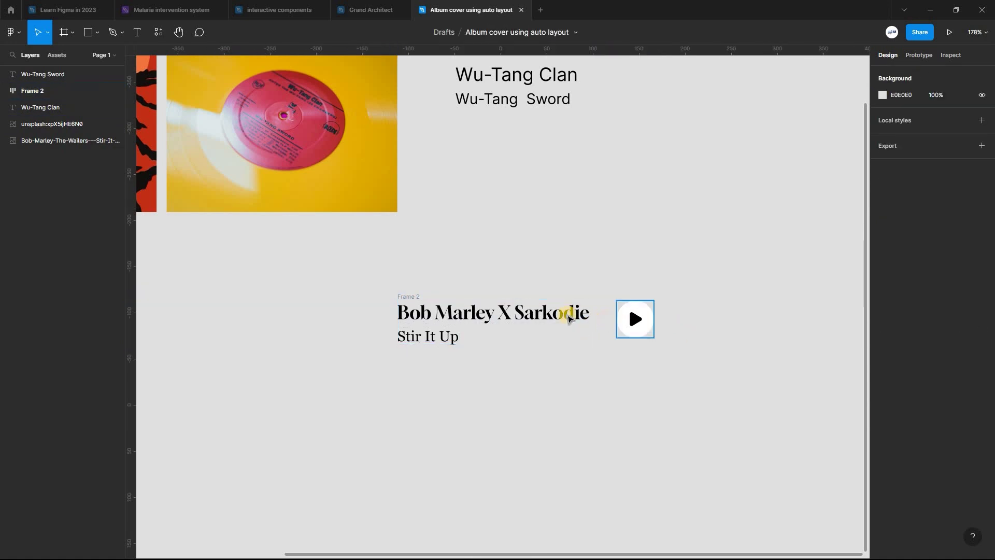
- Align the title and Play row's contents to left center and set the spacing between items to 30
click(407, 296)
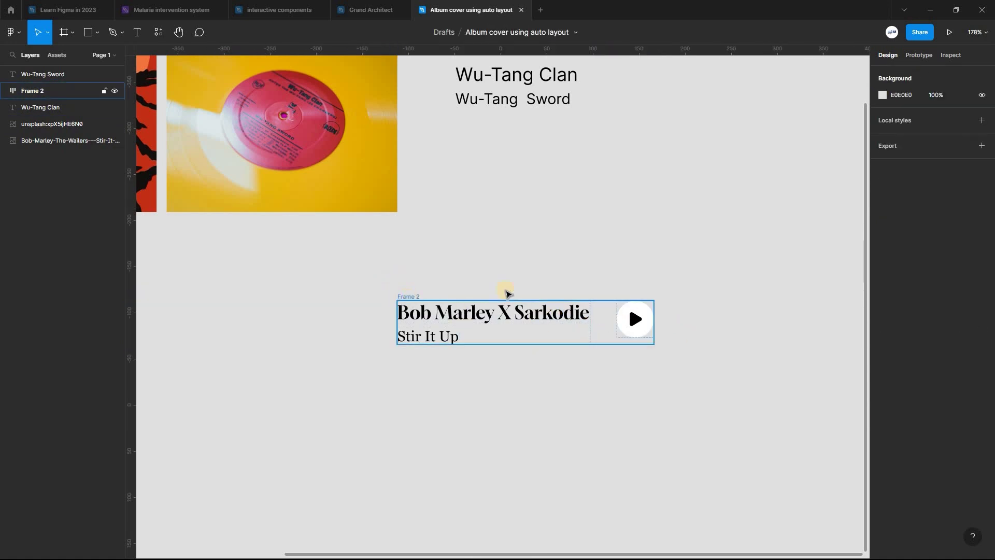
click(412, 296)
click(933, 235)
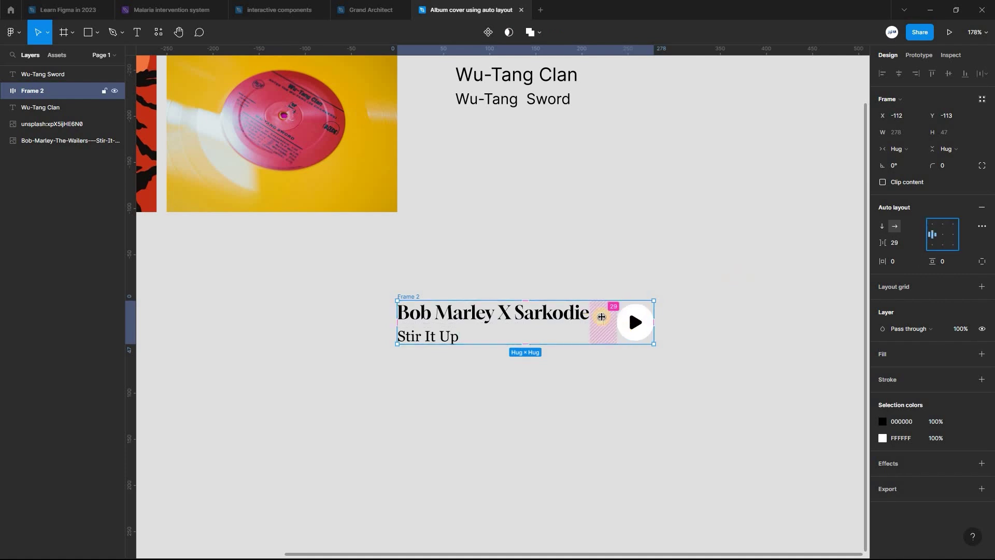
click(896, 243)
text(3)
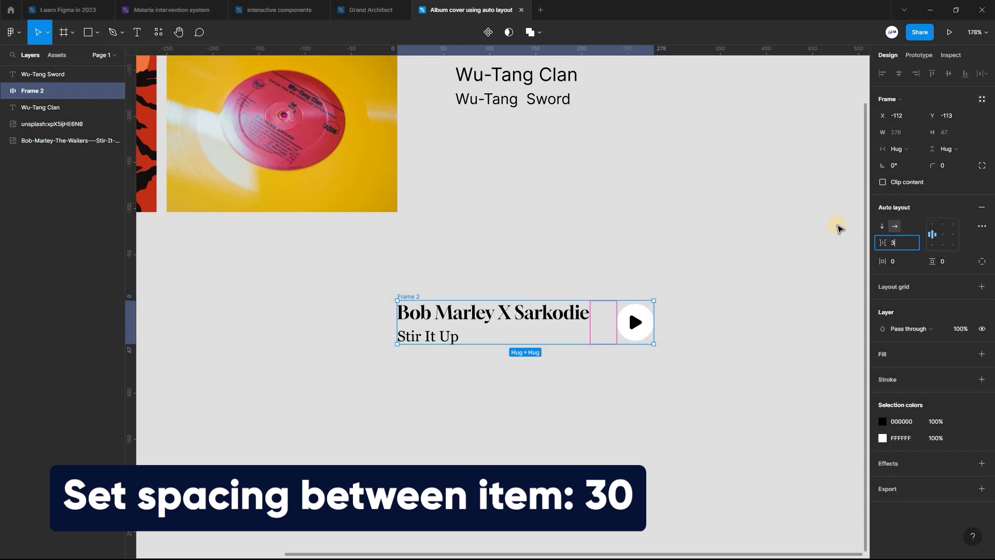
text(0)
key(Return)
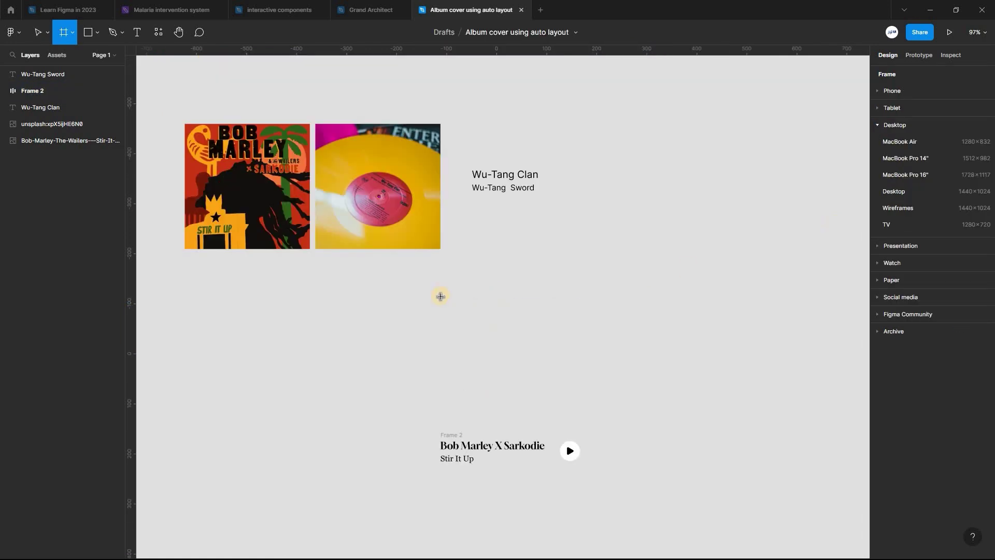
- Draw a frame above the title and Play row and size it to 280 × 280
drag(441, 294, 581, 414)
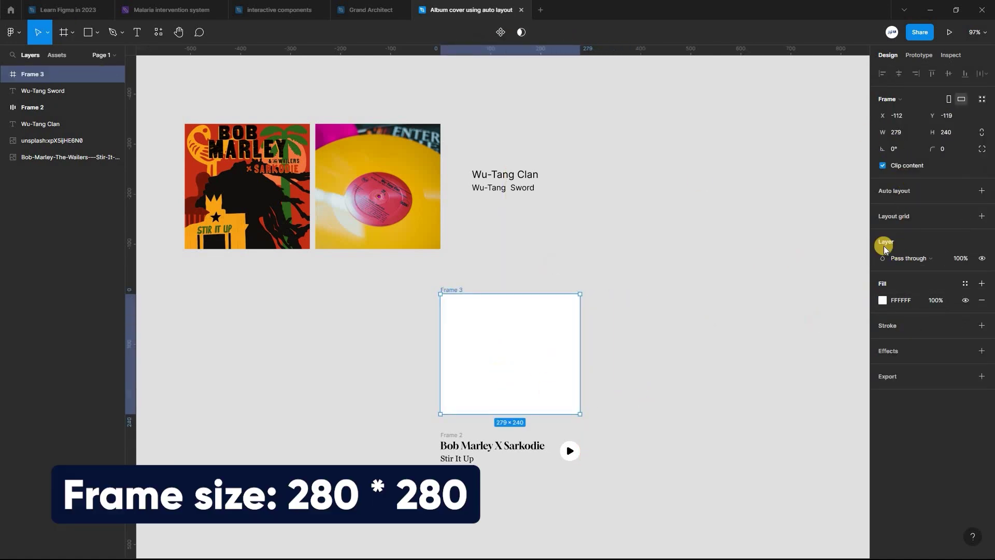
click(980, 133)
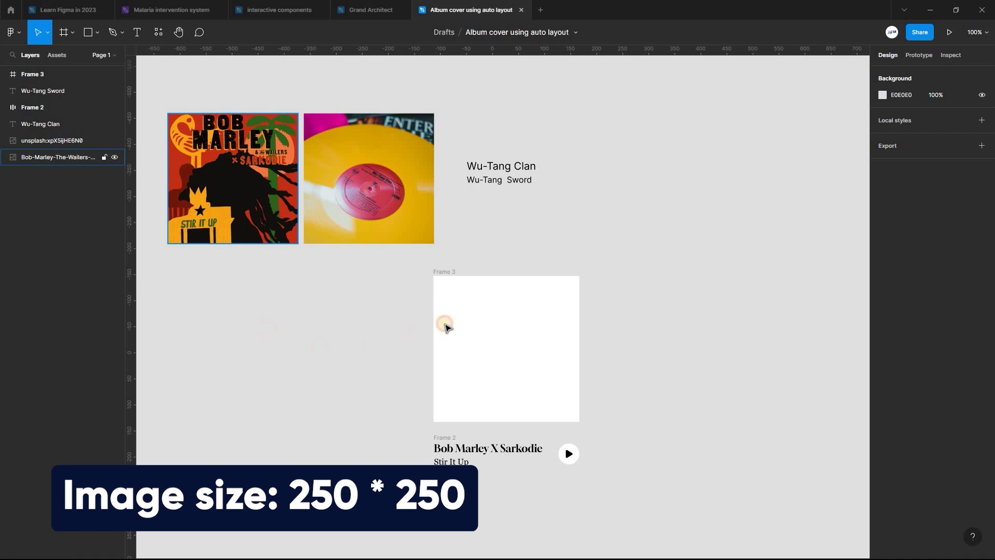
- Place the Bob Marley cover image inside the empty frame, flush with its top right corner
drag(446, 326, 549, 298)
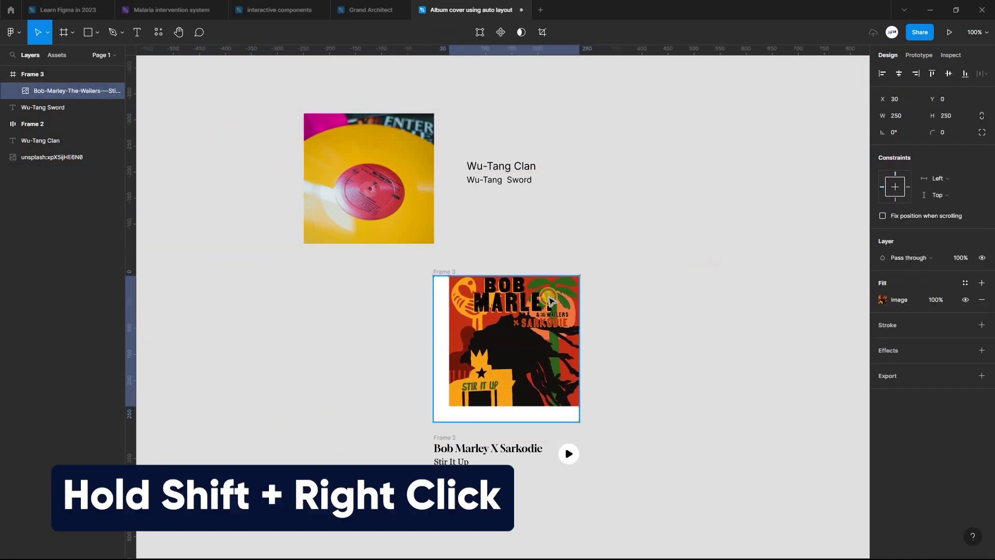
key(Escape)
scroll(529, 303, up, 5)
drag(509, 325, 535, 307)
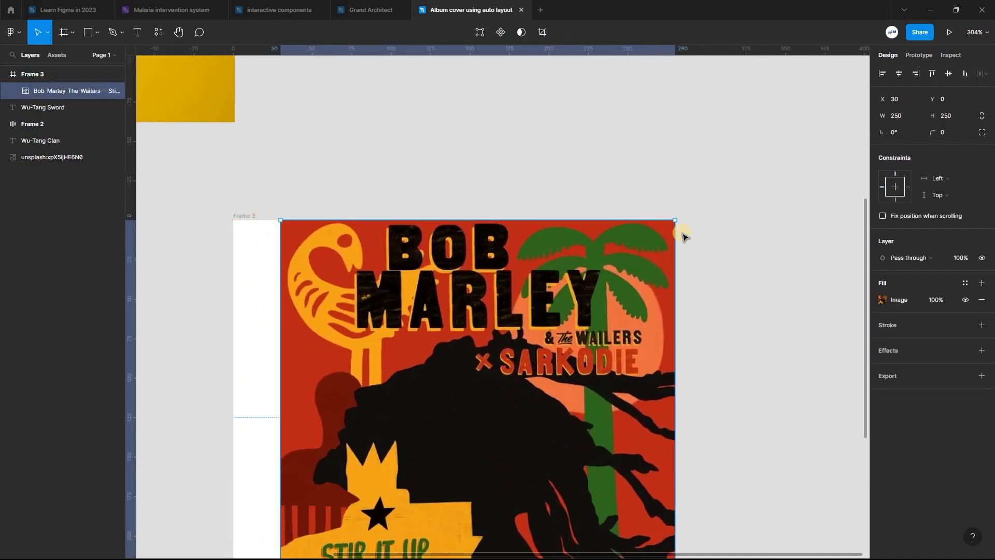
- Round the Bob Marley cover image's corners with a radius of 20
scroll(648, 415, down, 4)
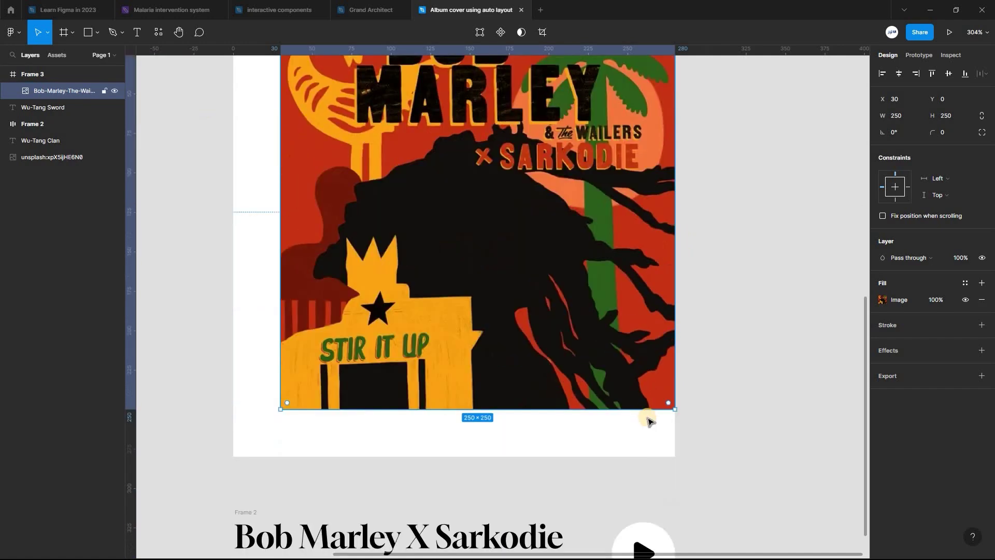
scroll(612, 330, down, 2)
scroll(469, 282, up, 2)
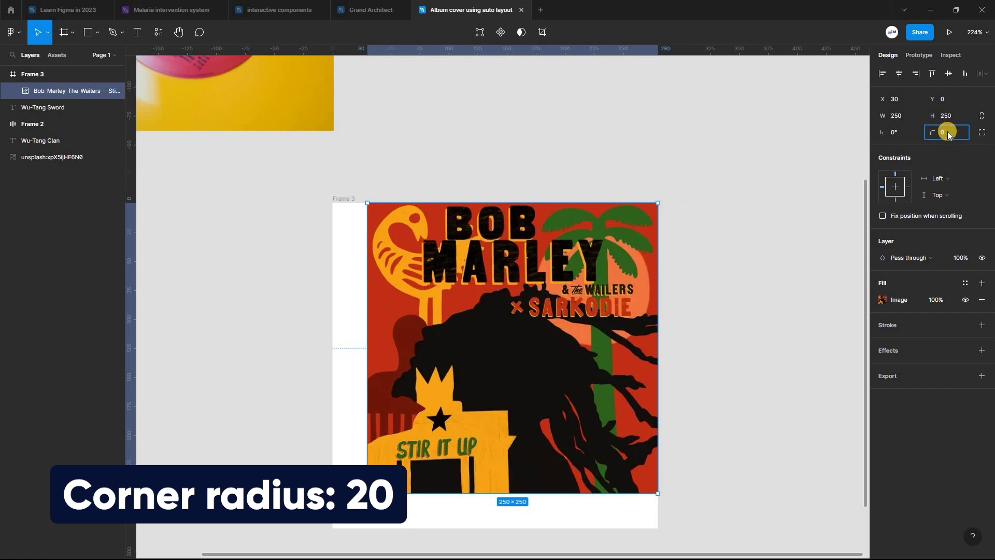
key(Return)
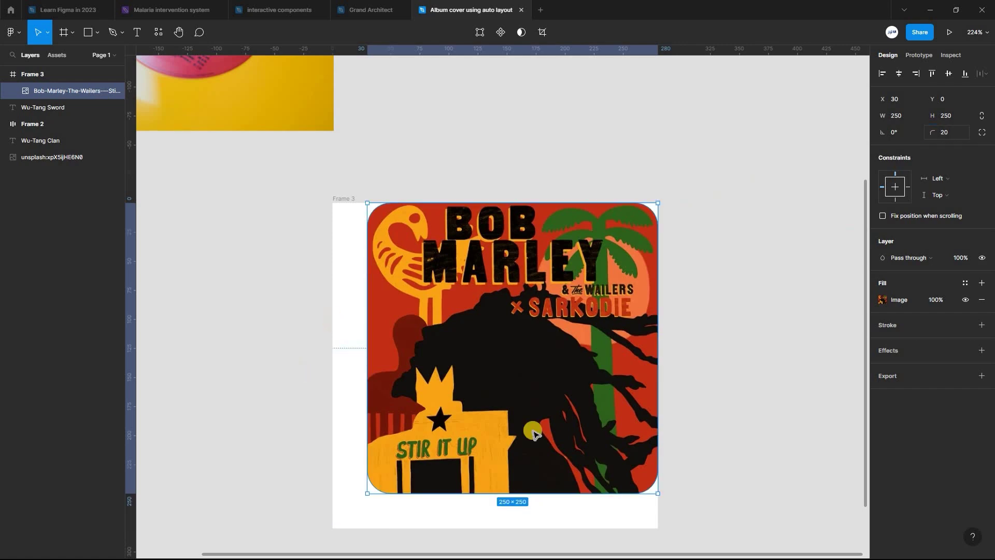
click(695, 315)
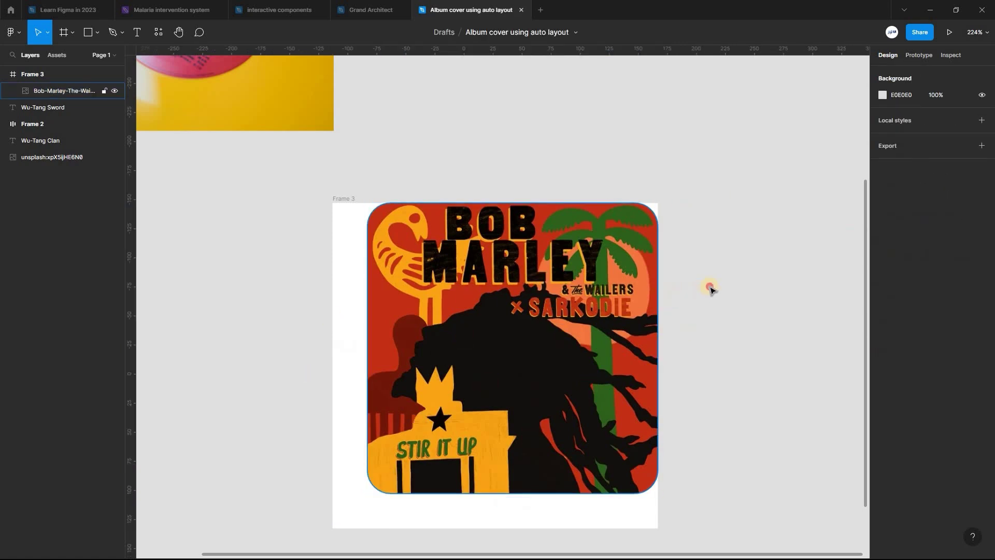
- Draw a rectangle overlapping the Bob Marley cover and set its width and height to 250
click(87, 32)
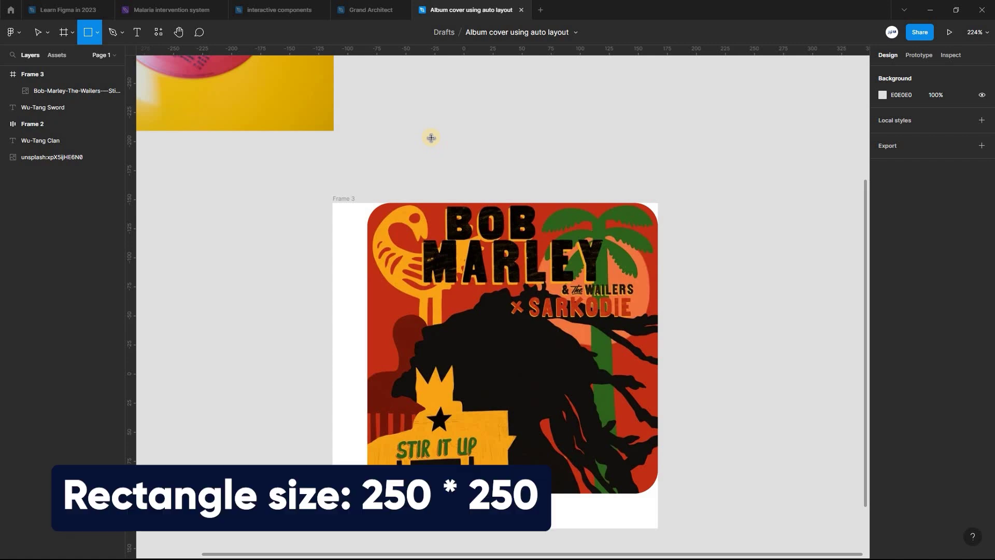
mouse_move(431, 138)
mouse_down()
mouse_move(542, 253)
mouse_move(698, 355)
mouse_move(681, 359)
mouse_up()
click(900, 118)
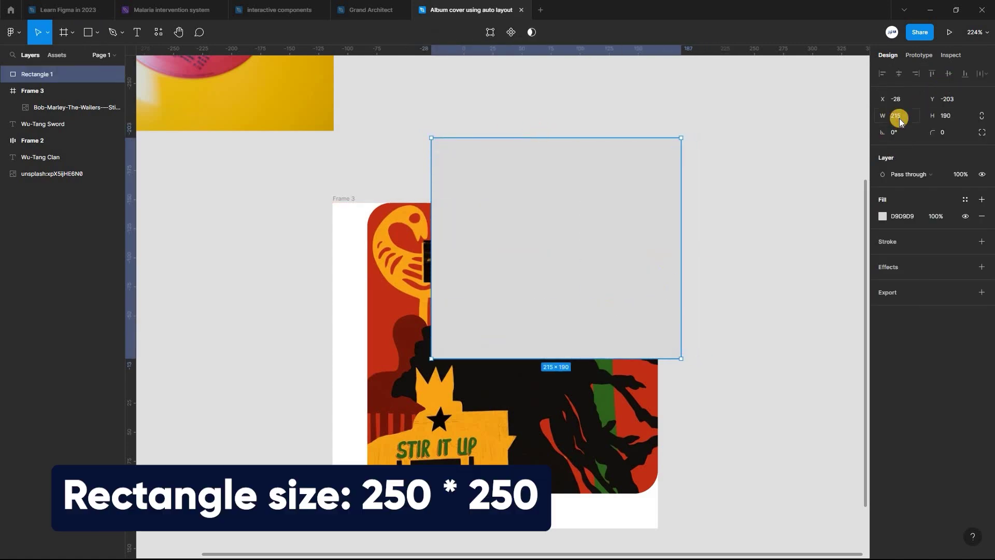
text(250)
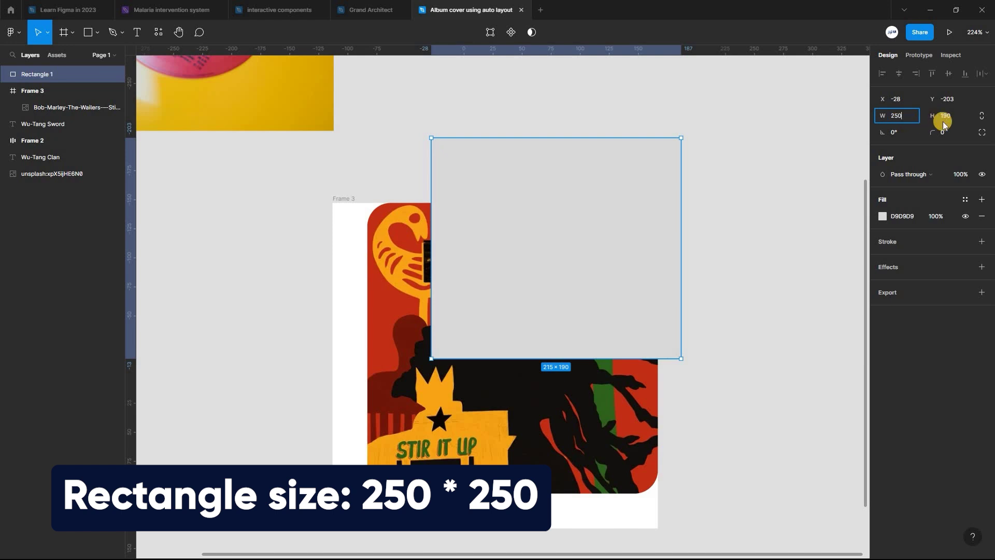
click(946, 117)
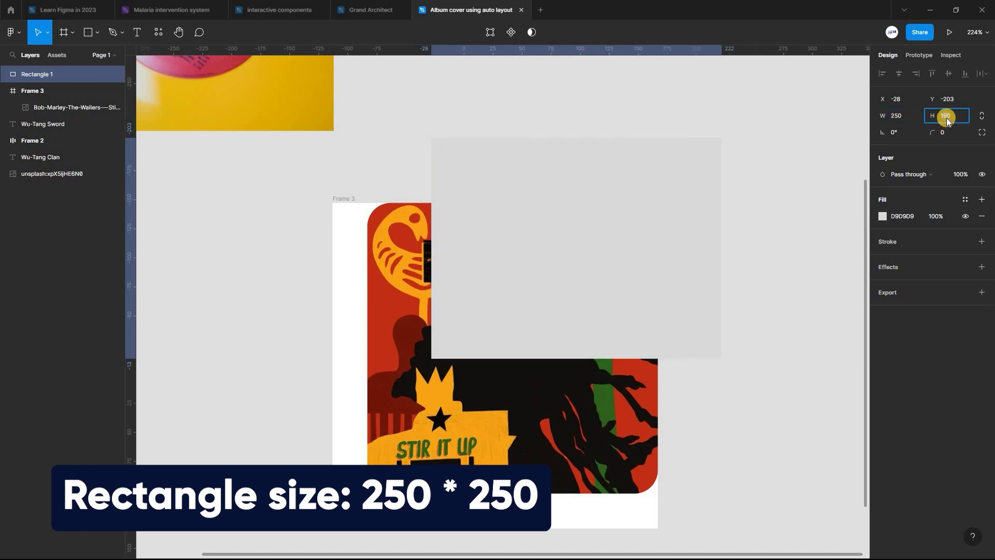
text(250)
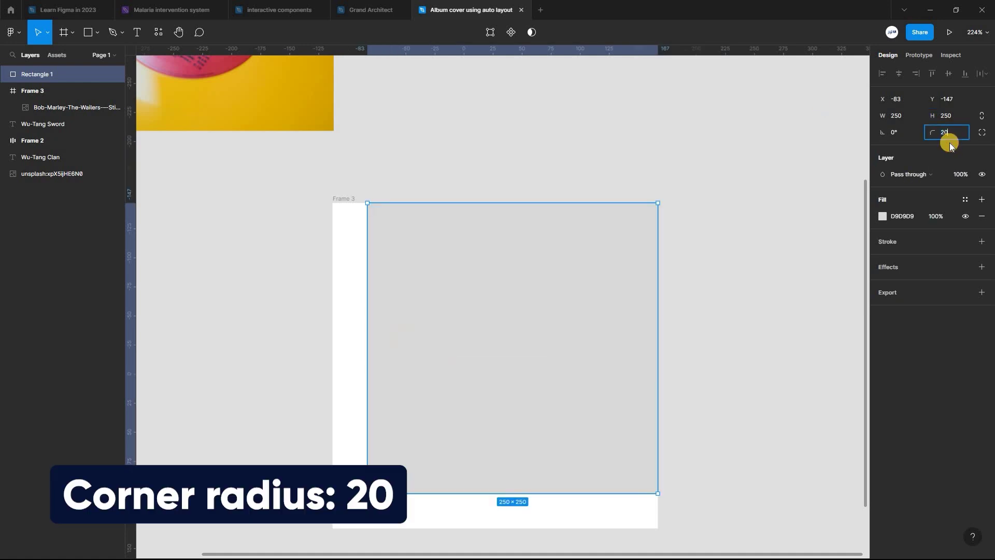
- Round the gray rectangle's corners with a radius of 20
text(20)
key(Return)
key(Escape)
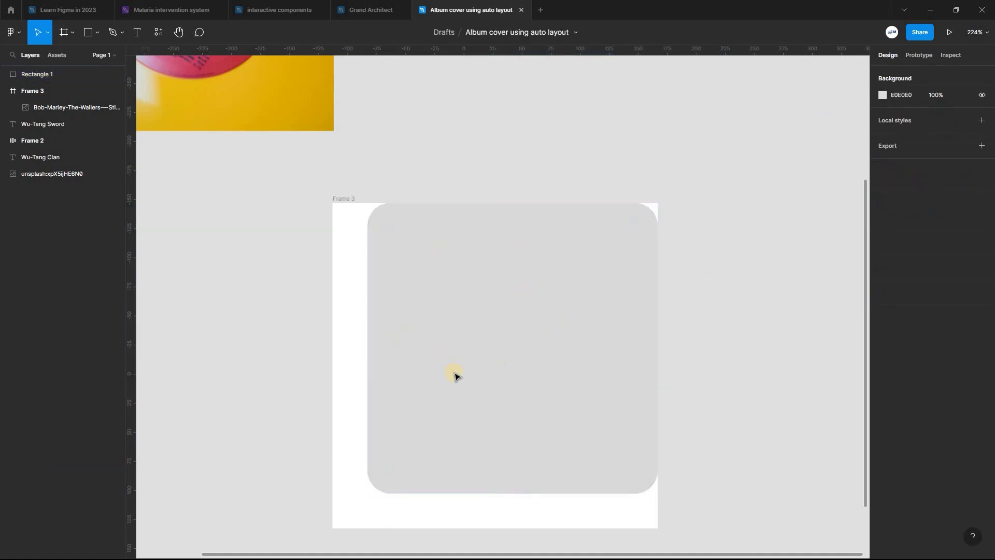
- Move the rounded rectangle left until it sits flush with the cover frame's left edge
click(588, 328)
key(shift+Left)
key(shift+Left)
key(shift+Left)
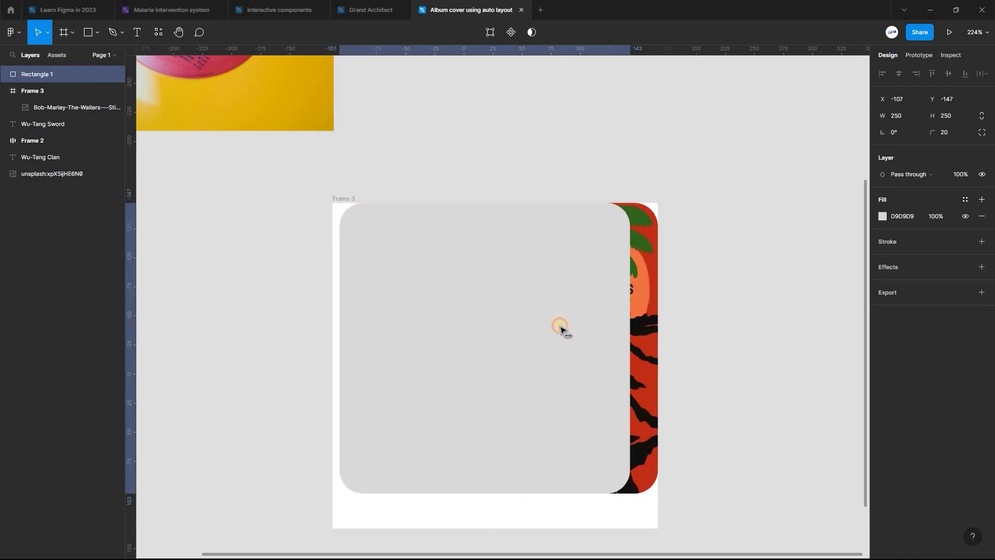
key(Left)
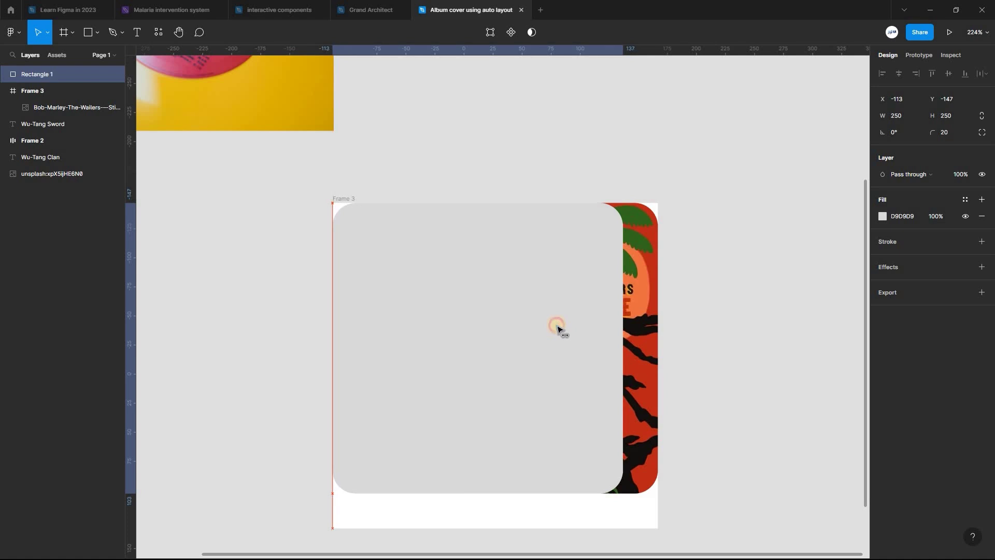
scroll(379, 287, up, 3)
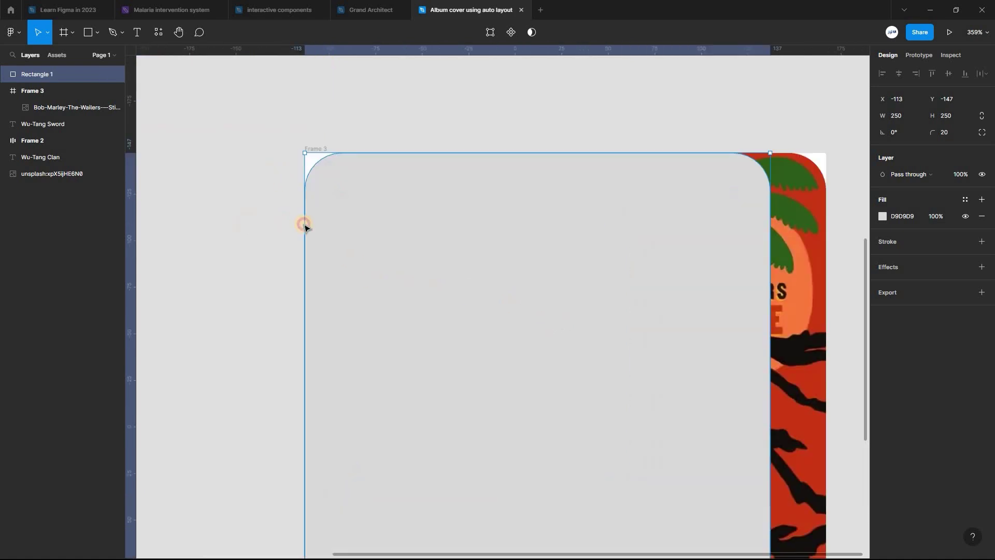
shift+click(460, 271)
click(442, 270)
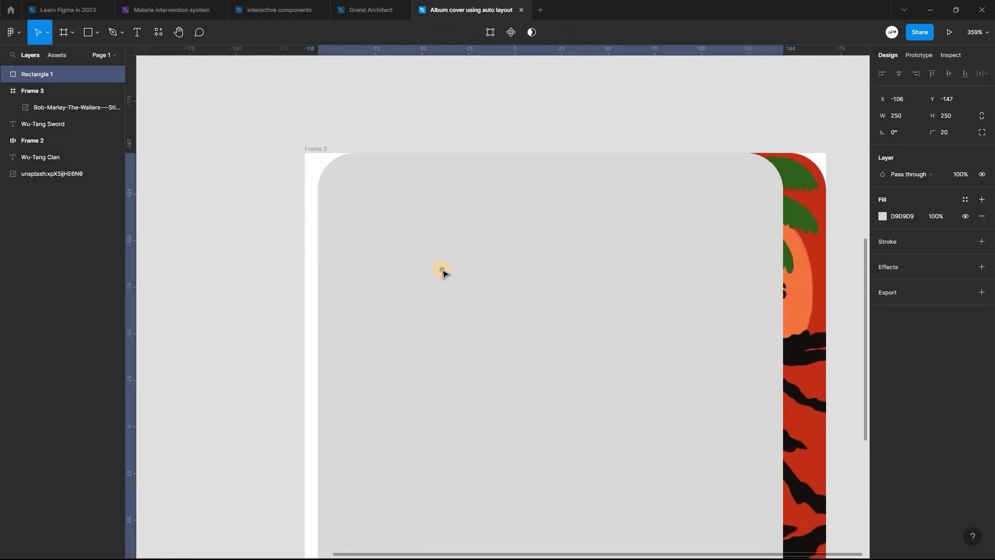
click(495, 270)
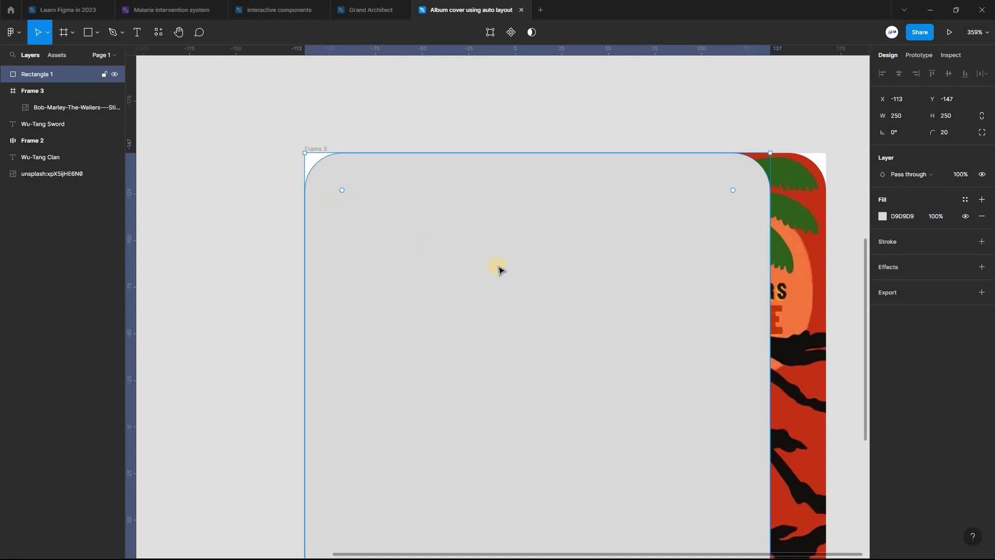
- Move the rounded rectangle down until it sits flush with the cover frame's bottom edge
scroll(493, 272, down, 5)
drag(500, 297, 455, 371)
drag(430, 525, 430, 523)
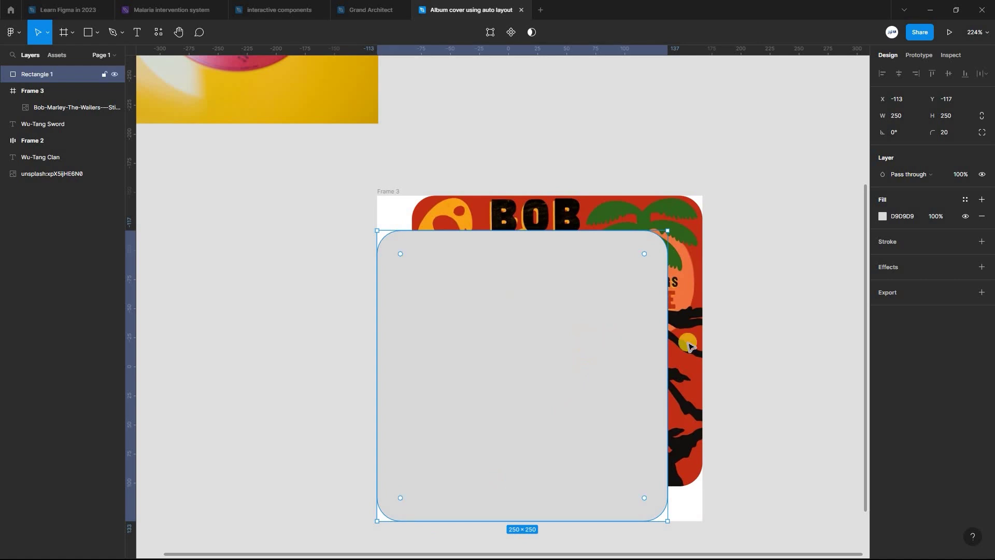
scroll(573, 324, down, 3)
key(Escape)
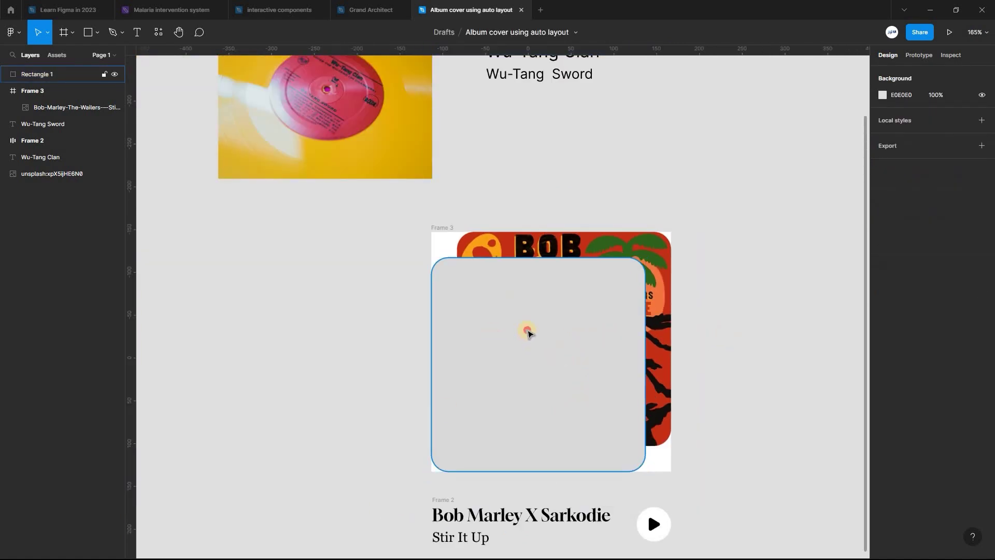
- Send the rounded rectangle to the back so it sits behind the Bob Marley cover image
click(528, 331)
right_click(525, 346)
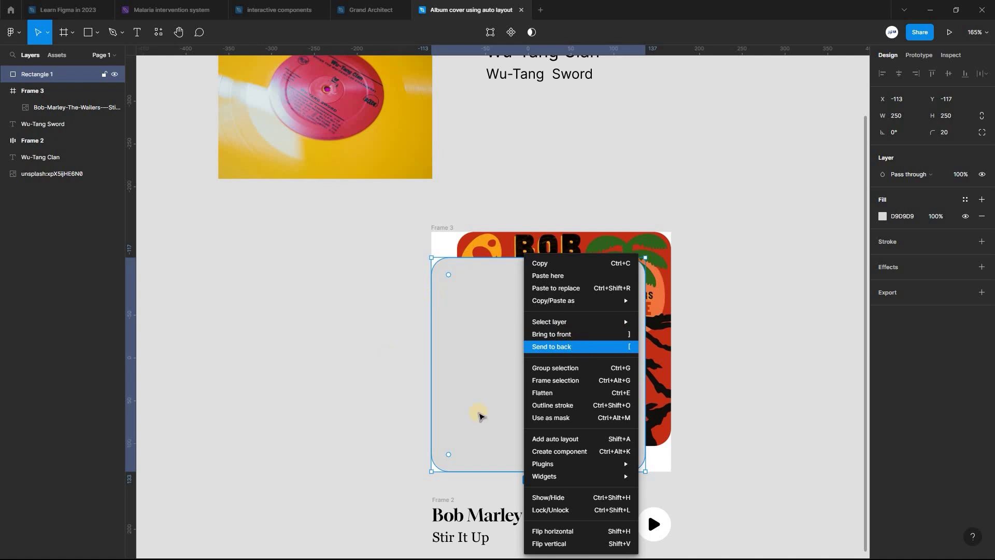
click(581, 347)
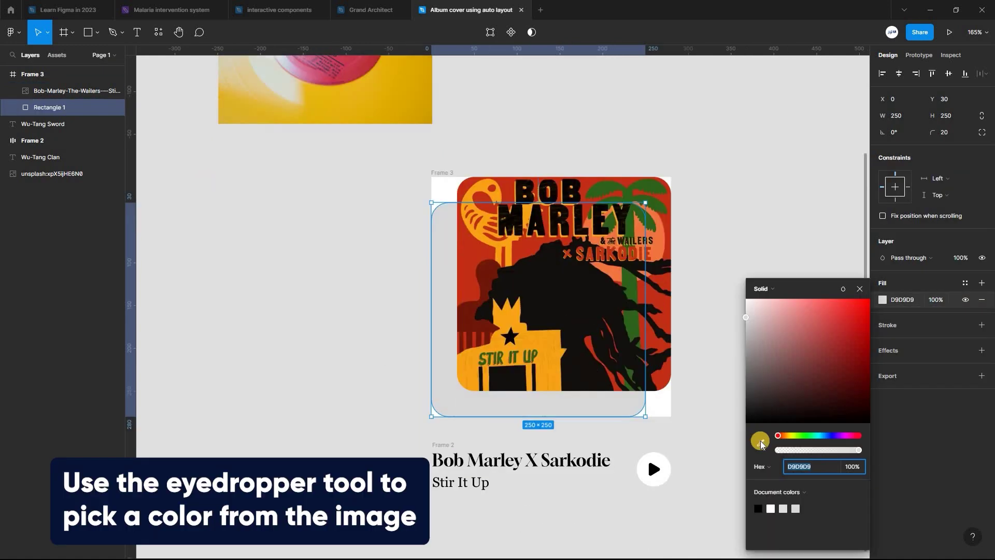
- Fill the back rectangle with the yellow F3A117 sampled from the Bob Marley cover using the eyedropper
click(759, 442)
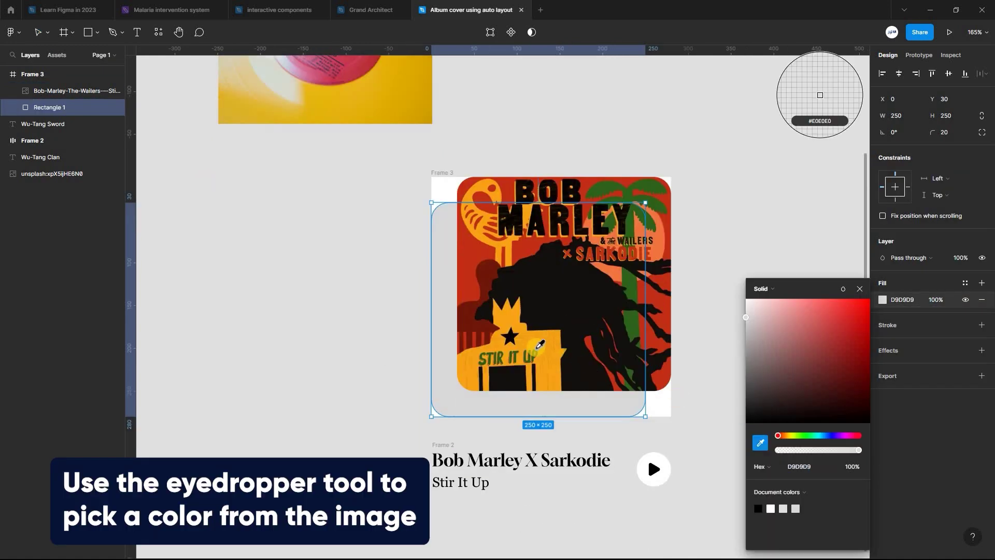
click(545, 347)
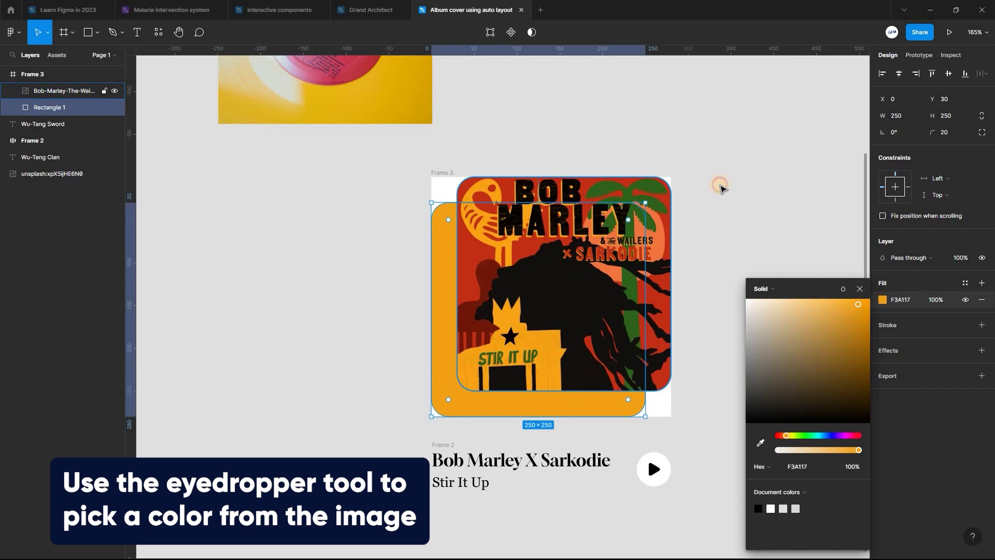
click(719, 188)
- Rename the yellow rectangle's layer as Yellow
click(459, 355)
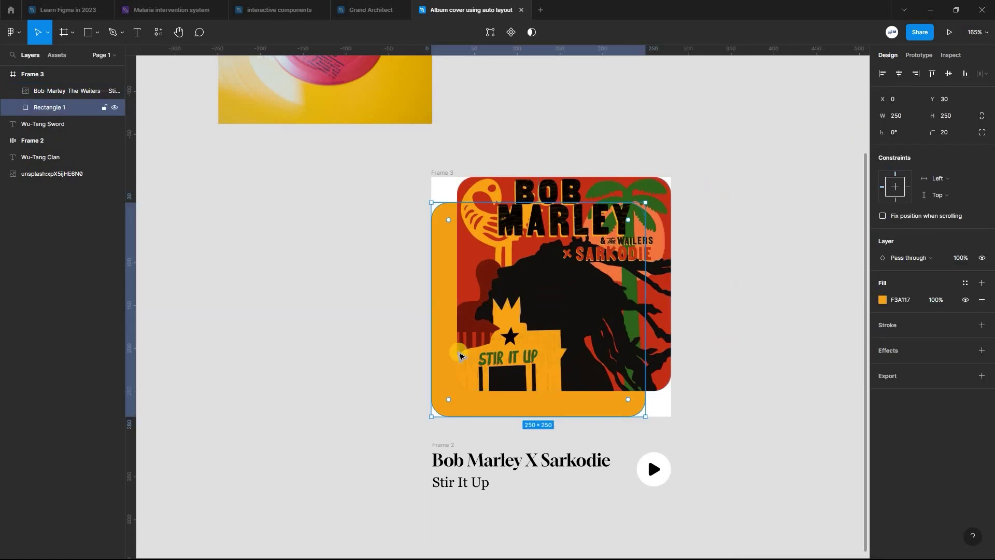
double_click(46, 107)
text(Yellow)
key(Return)
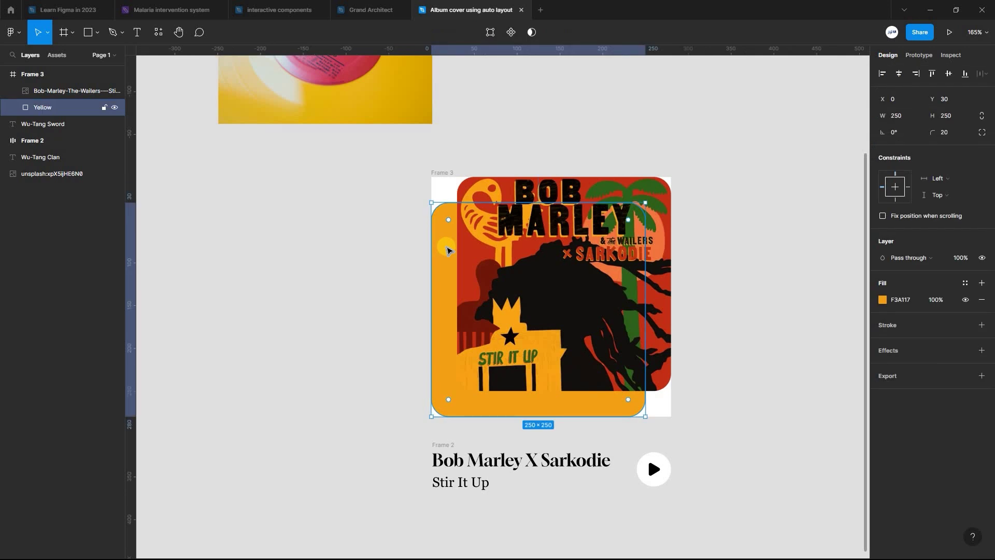
- Duplicate the Yellow rectangle and rename the copy as Red
key(ctrl+d)
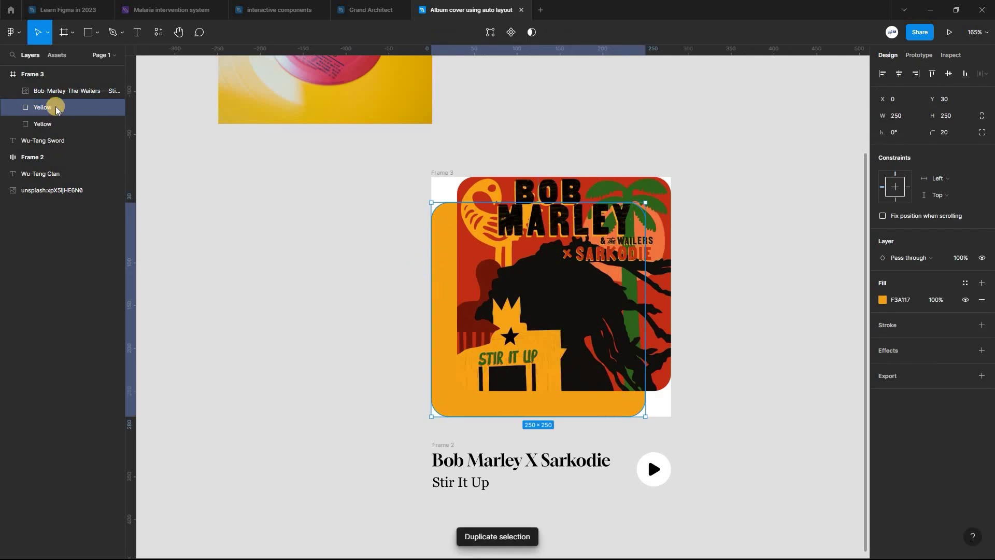
double_click(46, 107)
text(Red)
click(363, 233)
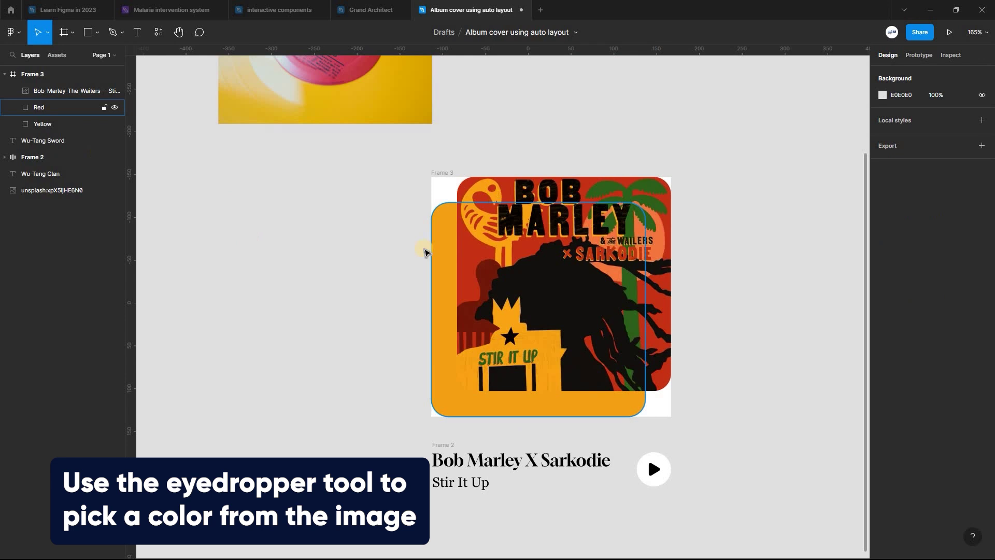
- Fill the Red rectangle with the dark red 71180B sampled from the cover image using the eyedropper
click(441, 262)
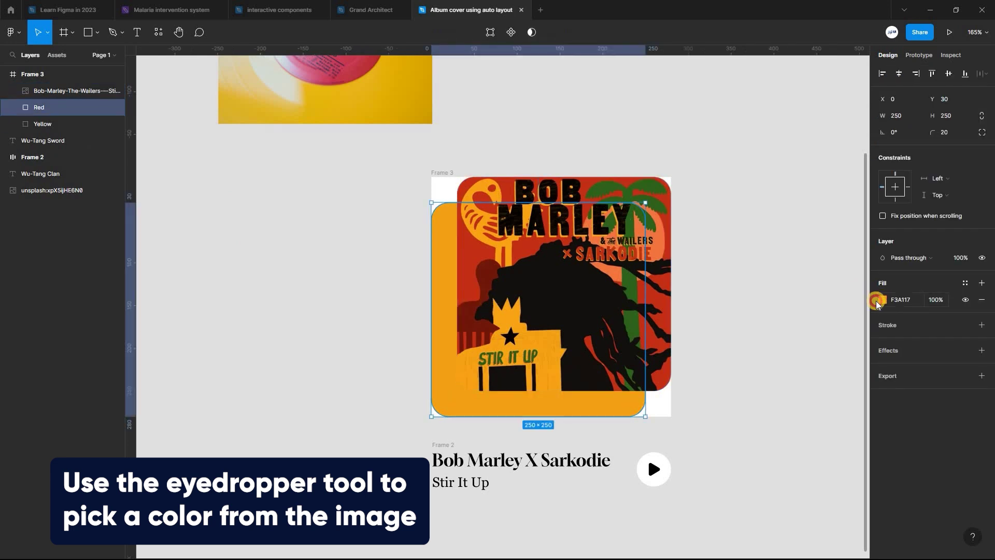
click(761, 442)
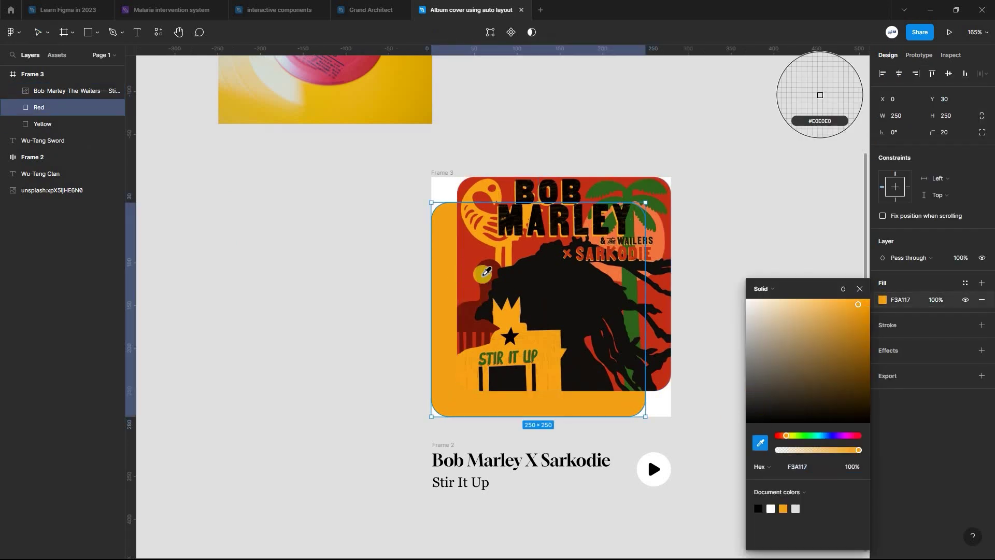
click(468, 276)
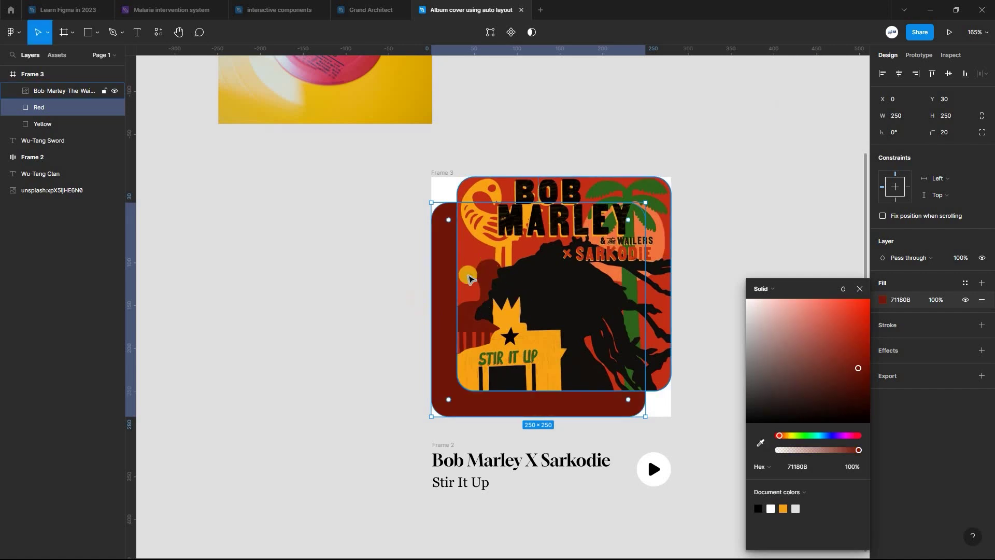
click(424, 276)
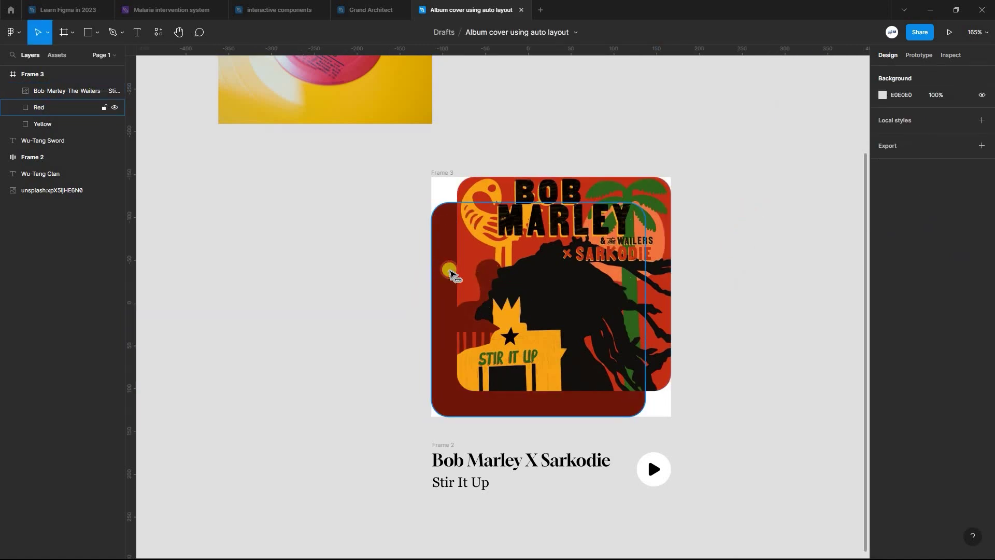
- Move the Red rectangle to X 15, Y 15 so it sits staggered between the Yellow rectangle and the cover
mouse_move(446, 271)
mouse_down()
mouse_move(457, 272)
mouse_move(453, 286)
mouse_up()
drag(453, 292, 454, 297)
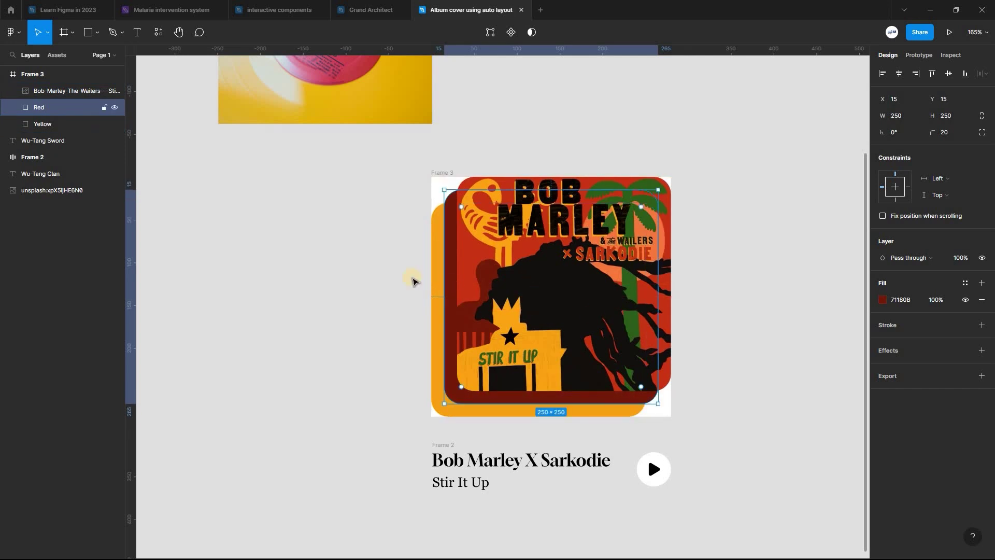
click(420, 338)
- Turn the title and play button row below the cover into a component
scroll(576, 316, up, 1)
scroll(576, 316, down, 2)
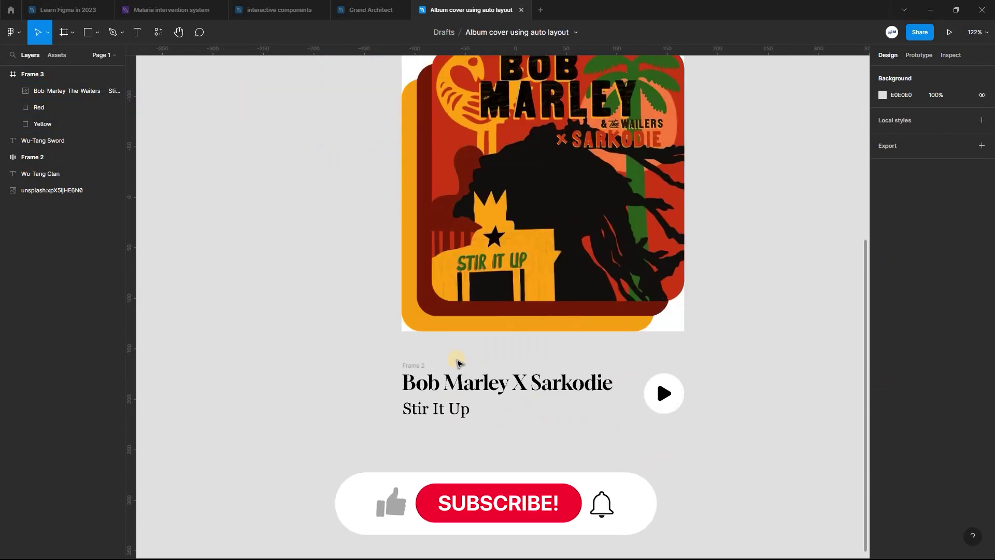
click(424, 392)
click(436, 377)
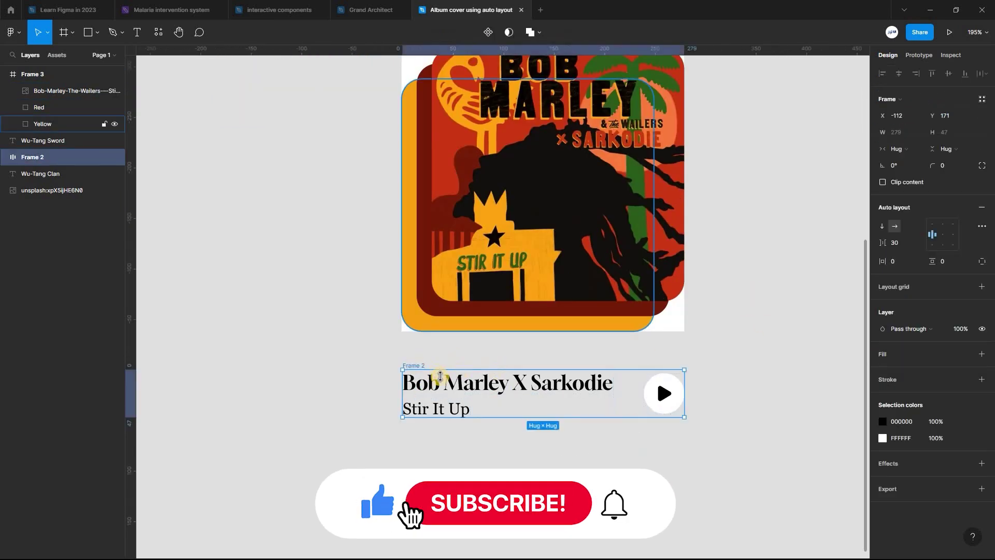
scroll(433, 372, down, 3)
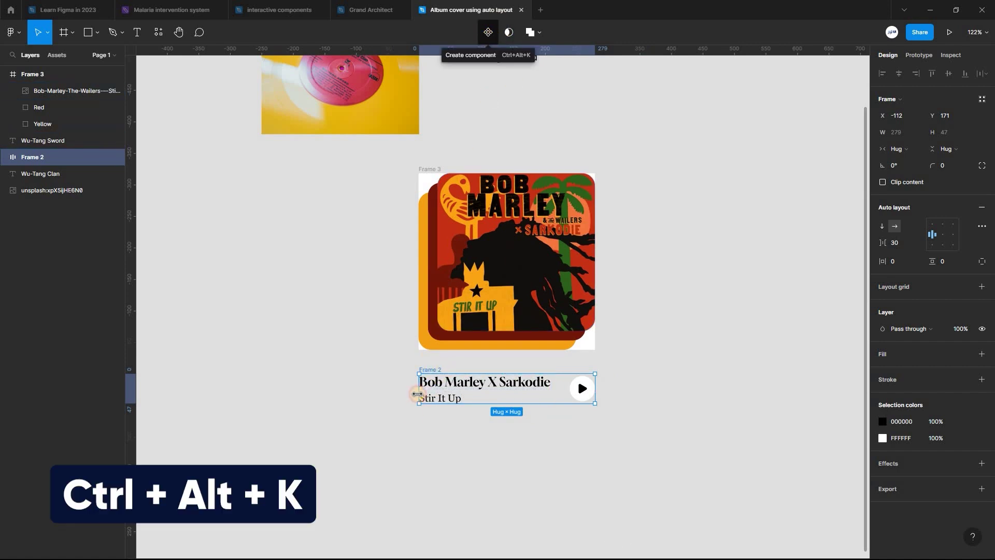
click(489, 32)
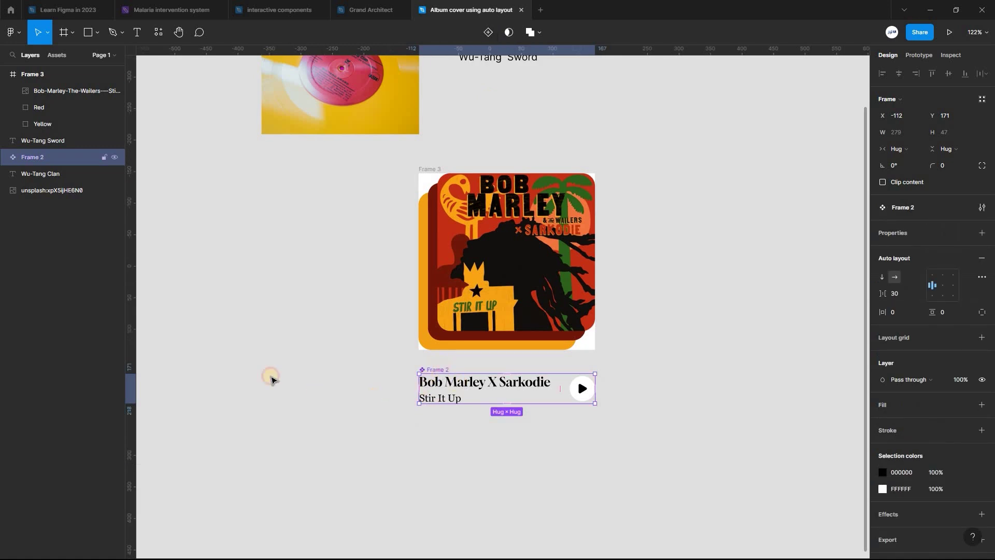
- Move the title row component out to the left of the cover and place an instance of it below the cover
drag(284, 361, 411, 419)
key(Escape)
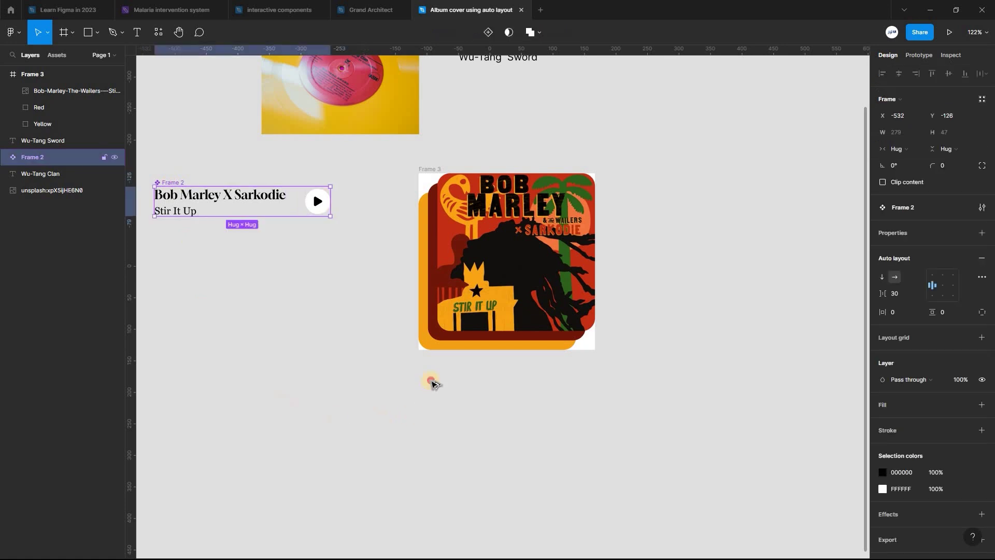
drag(445, 374, 437, 371)
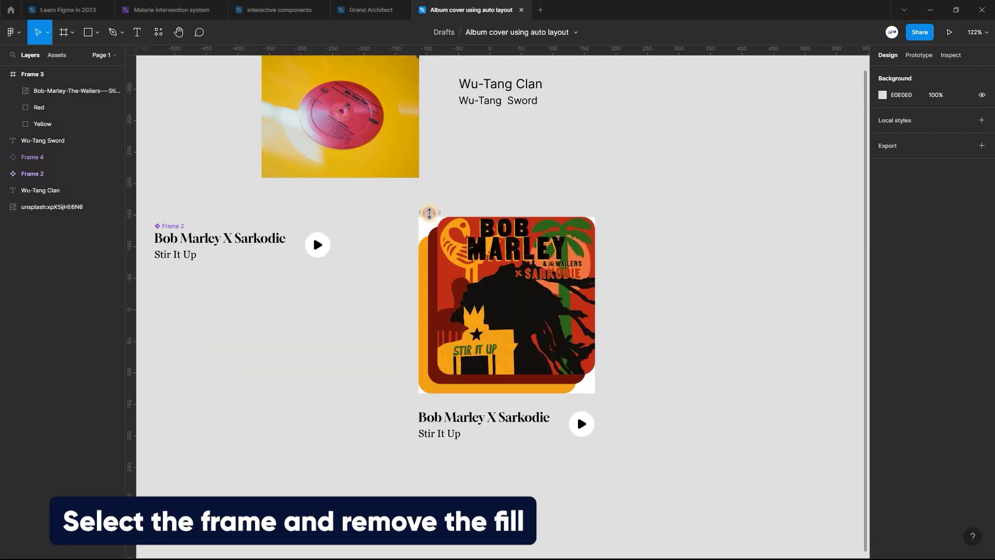
- Remove the white fill from the 280 × 280 cover frame
click(581, 277)
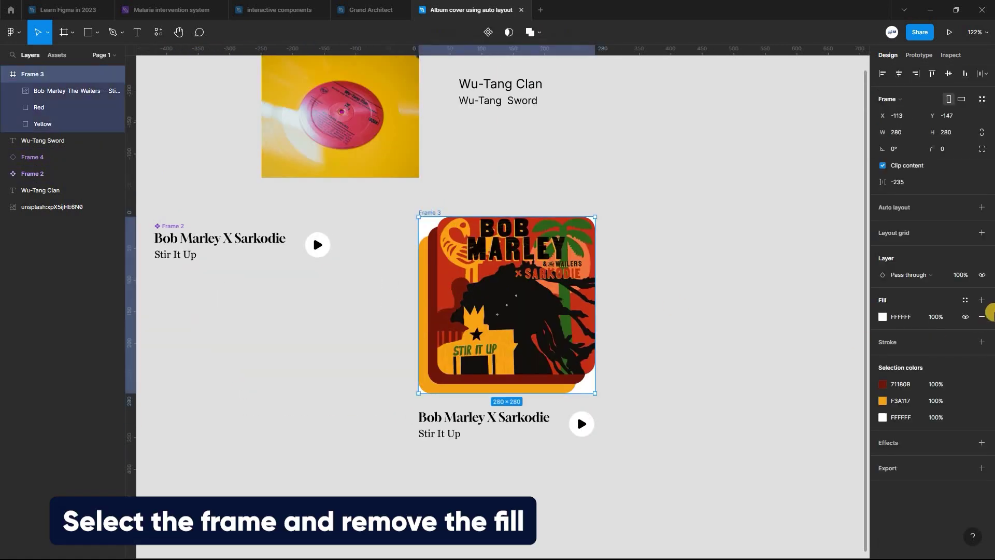
click(984, 318)
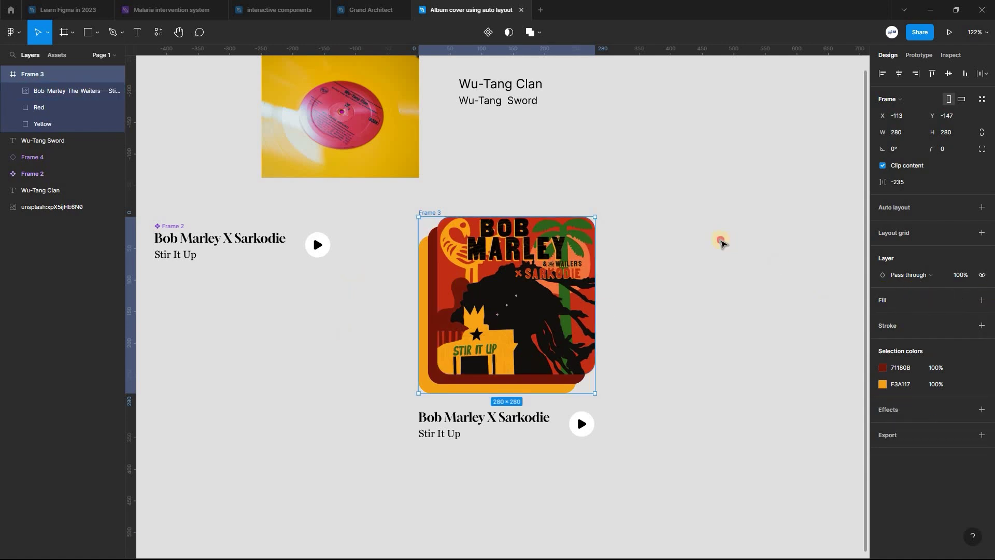
- Wrap the cover frame and the title row instance below it together in an auto layout
drag(368, 199, 653, 482)
right_click(536, 332)
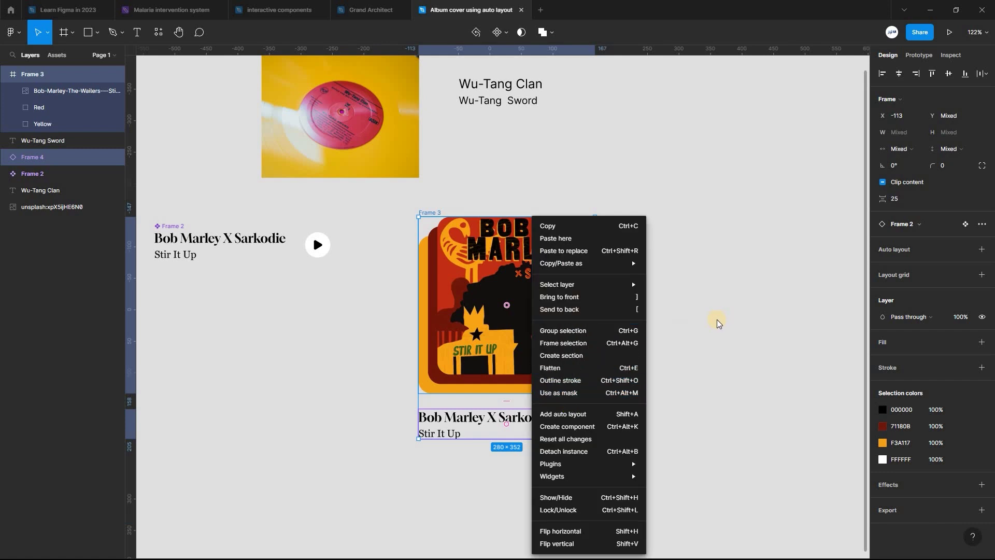
click(587, 415)
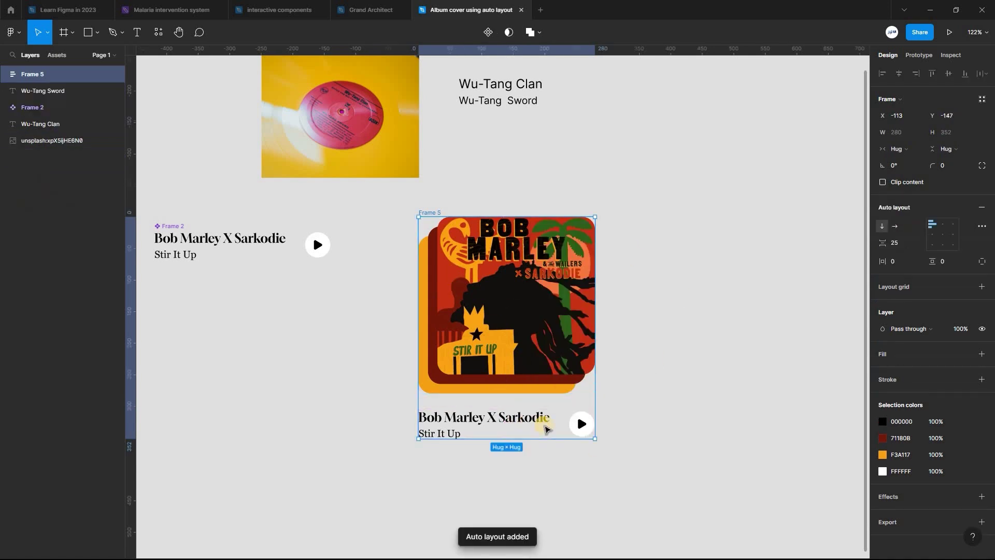
click(651, 338)
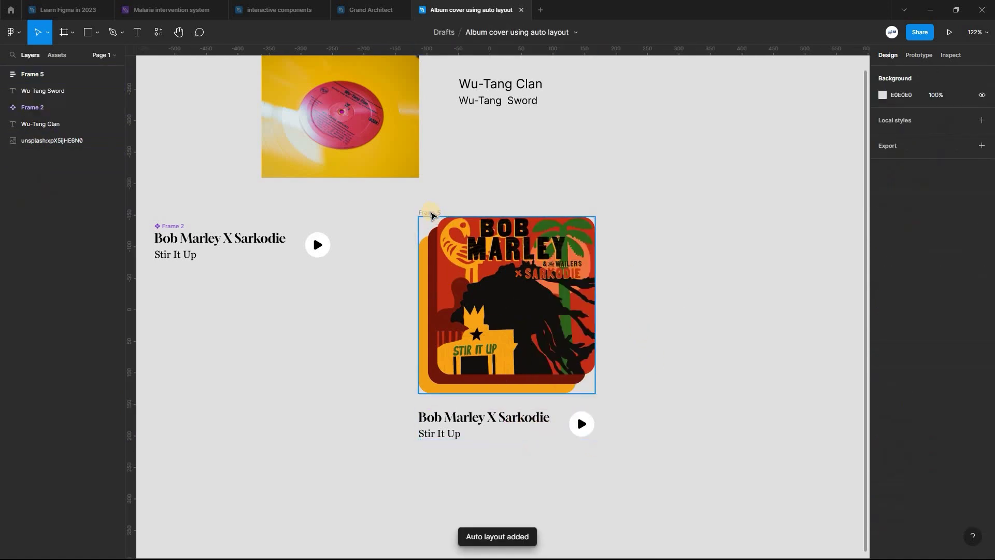
- Add a white FFFFFF fill to the new auto layout card frame
key(ctrl+z)
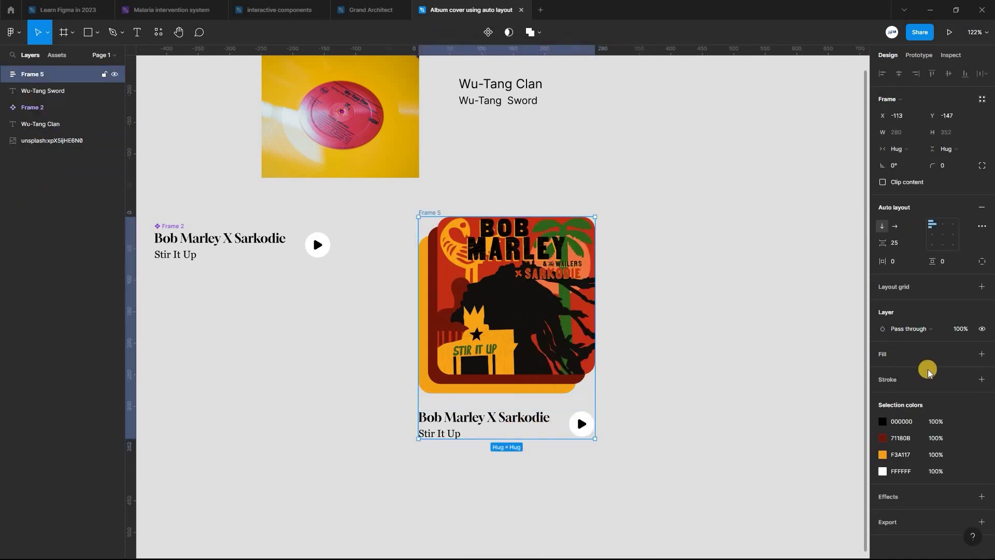
click(983, 354)
click(622, 402)
scroll(622, 402, up, 1)
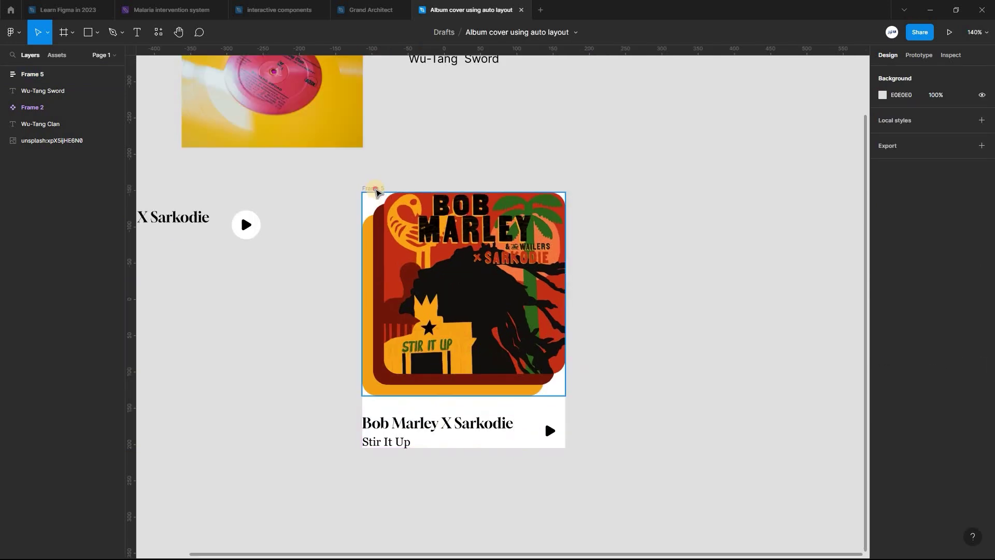
- Set the album card frame's vertical space between items, horizontal padding and vertical padding all to 20
click(373, 303)
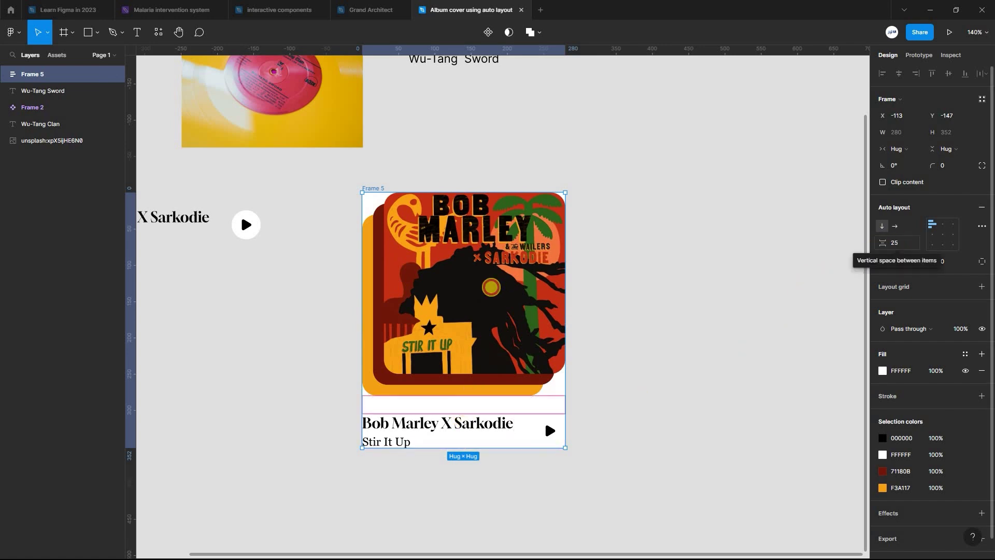
drag(884, 243, 877, 242)
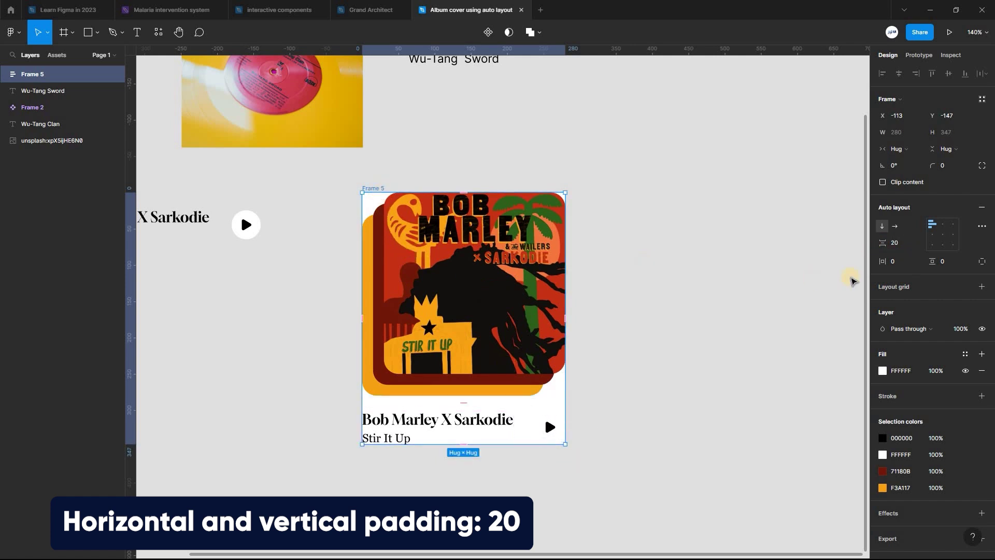
click(898, 263)
text(2)
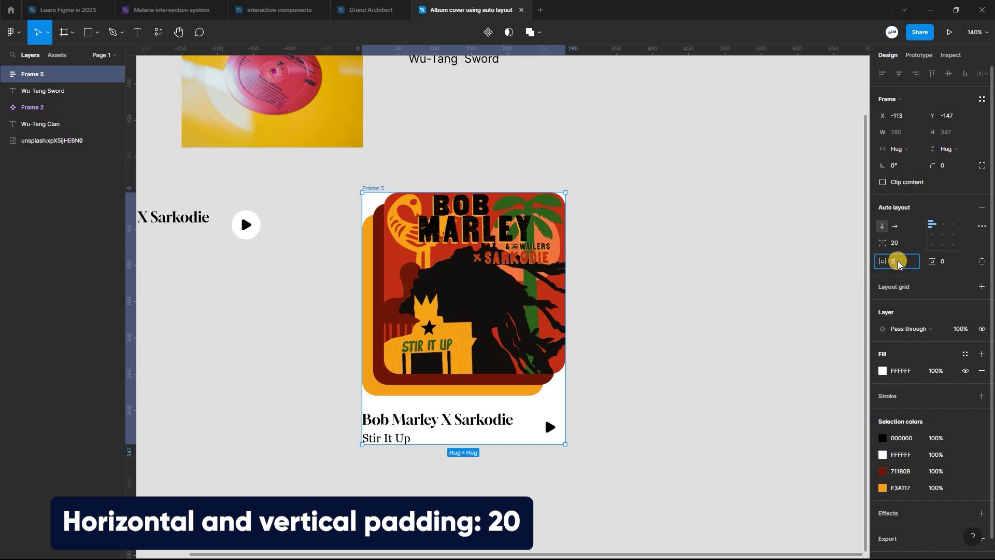
text(0)
click(946, 261)
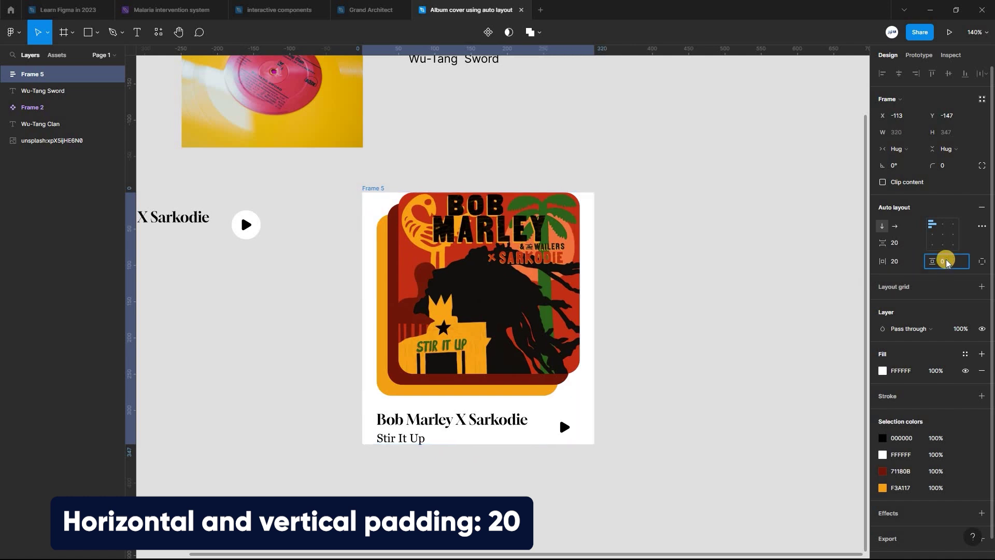
text(20)
key(Return)
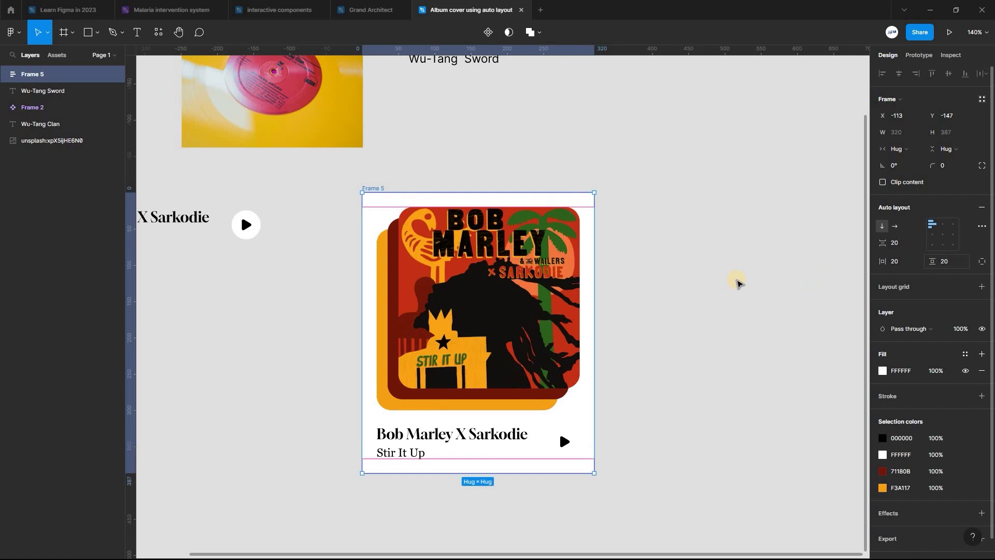
click(691, 281)
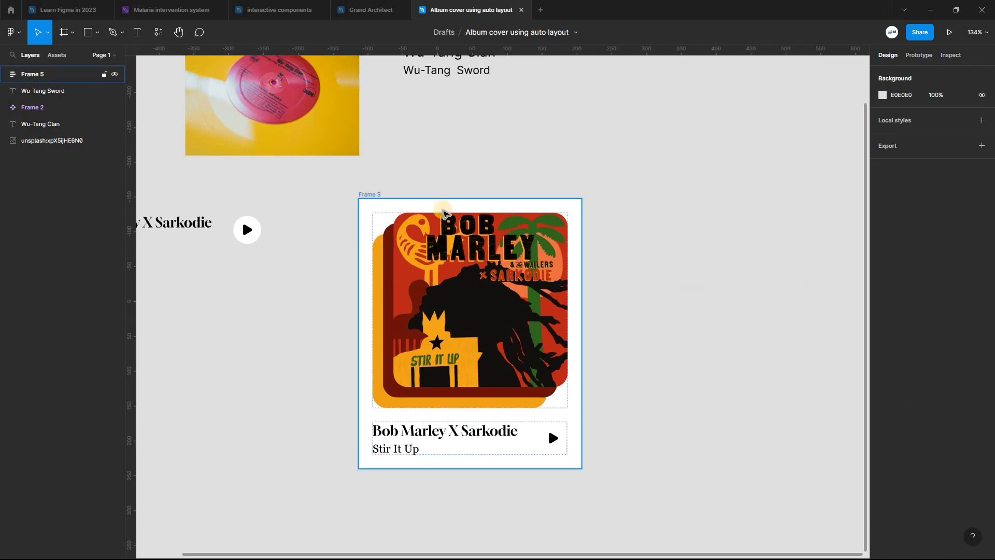
- Round the album card's corners to a radius of 20 and change its fill to 171717
click(445, 213)
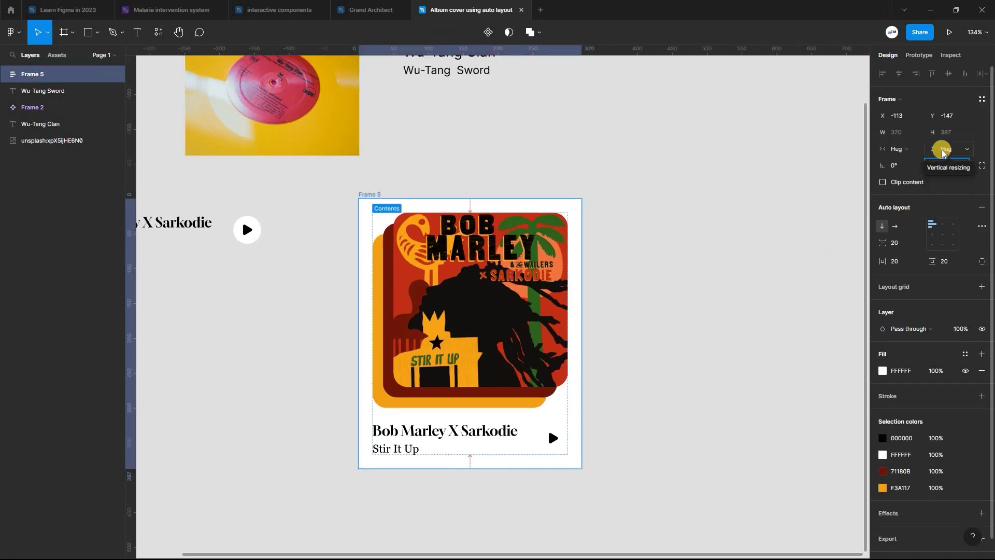
text(20)
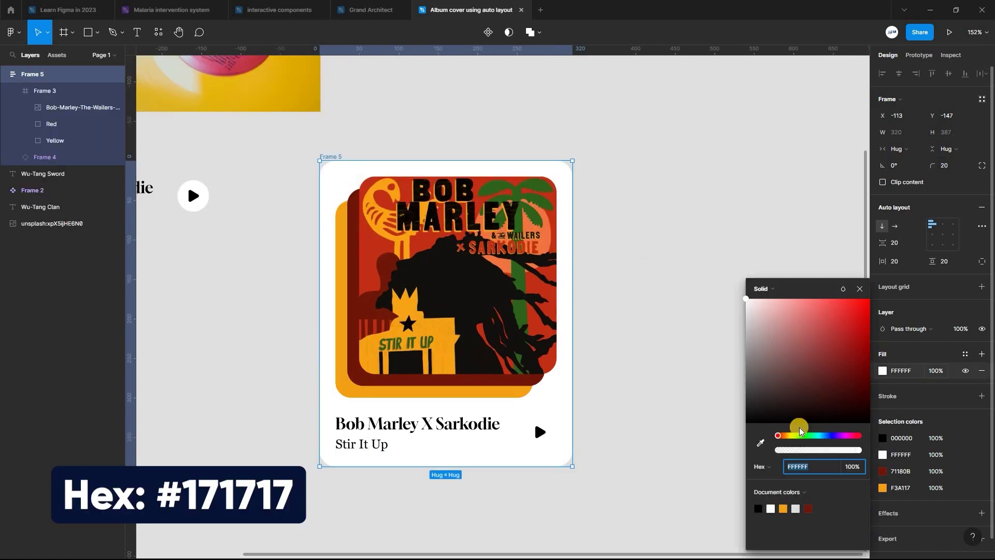
click(803, 467)
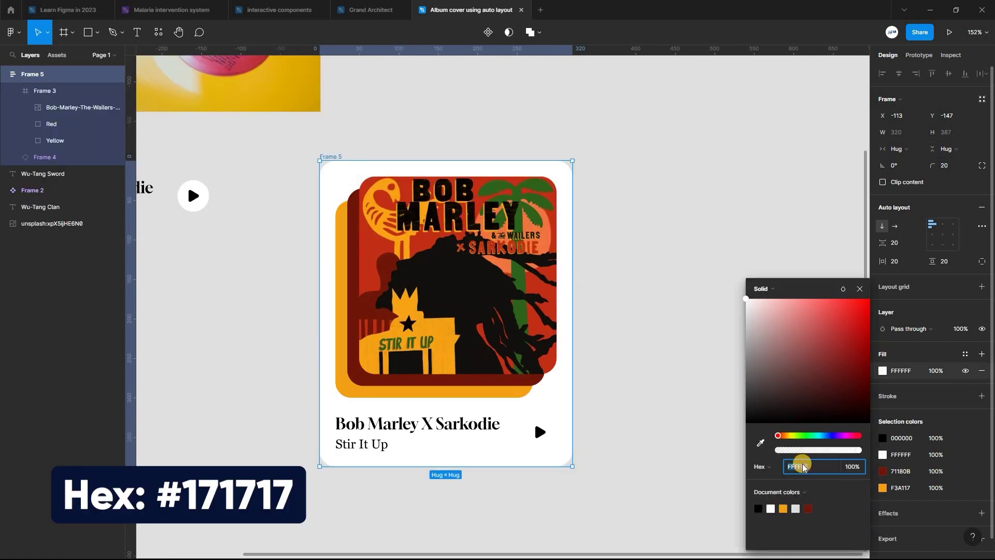
text(171717)
key(Return)
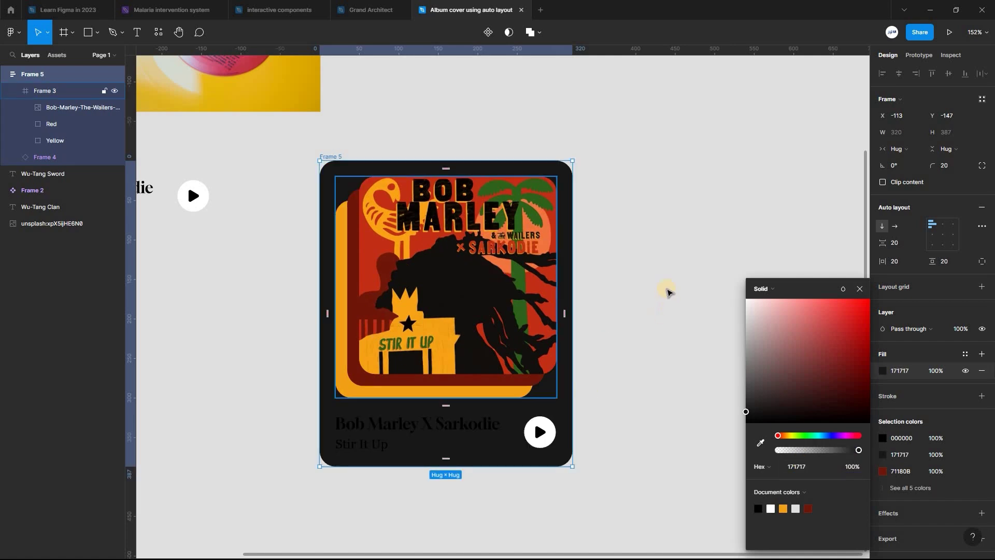
click(668, 291)
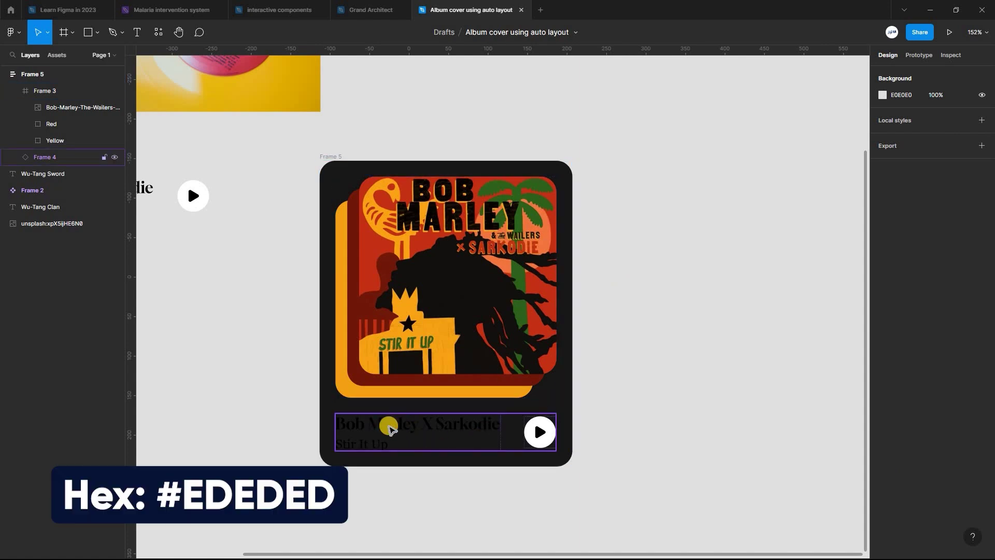
- Change the fill of the card's Bob Marley X Sarkodie title and its Stir It Up subtitle to EDEDED
double_click(391, 427)
double_click(437, 425)
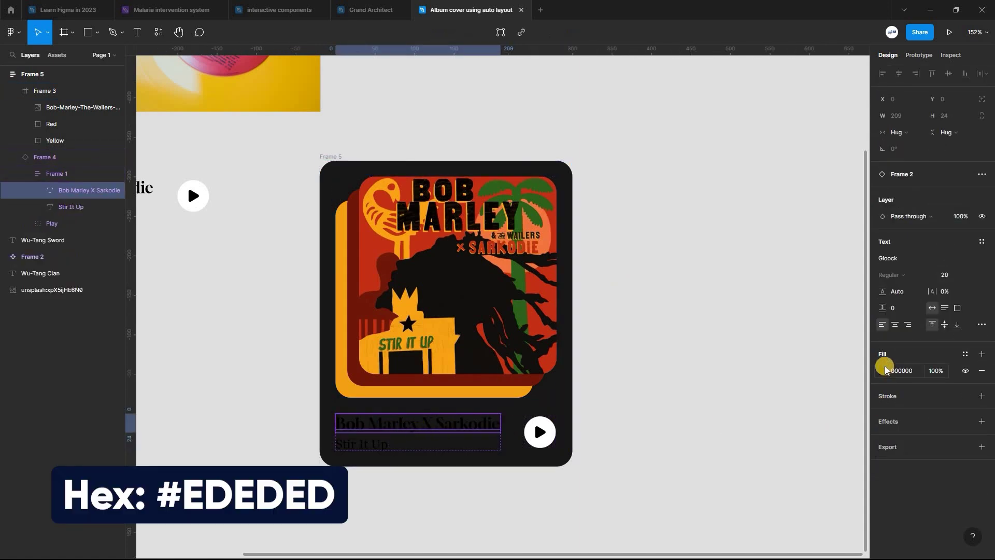
click(913, 370)
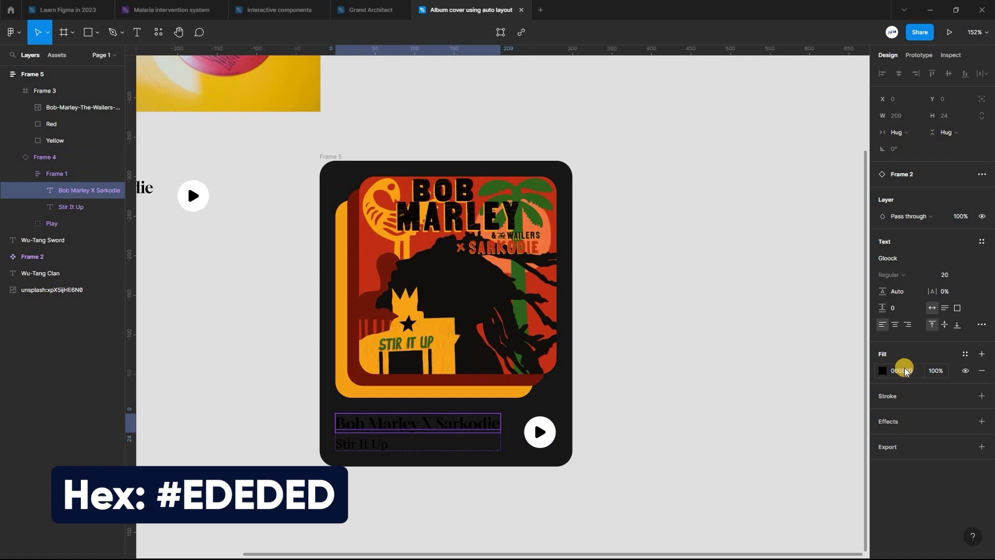
text(ededed)
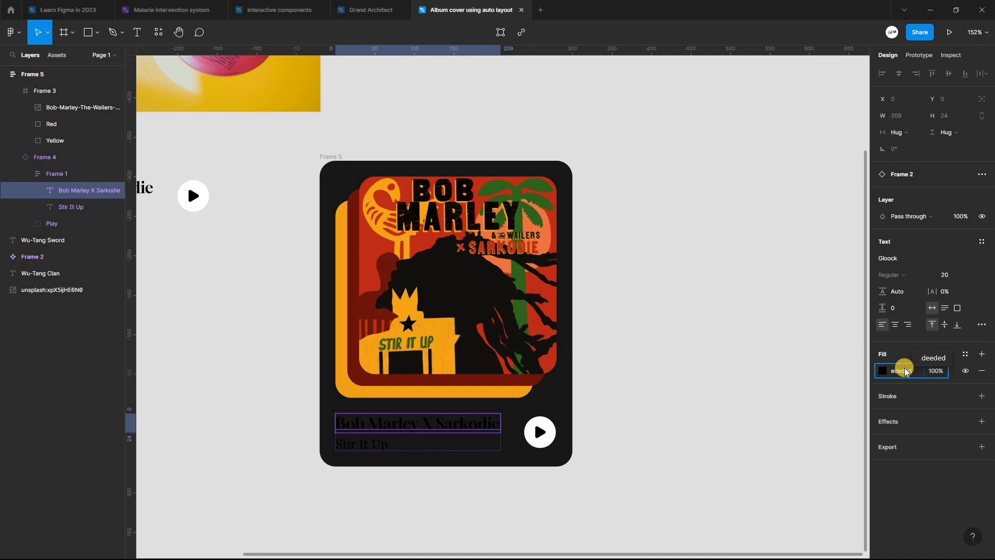
key(Return)
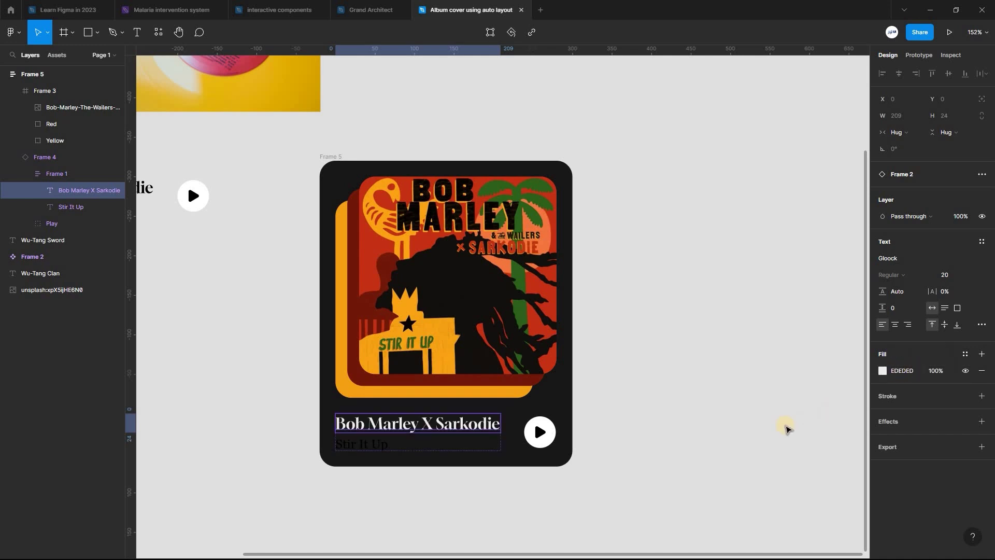
click(442, 445)
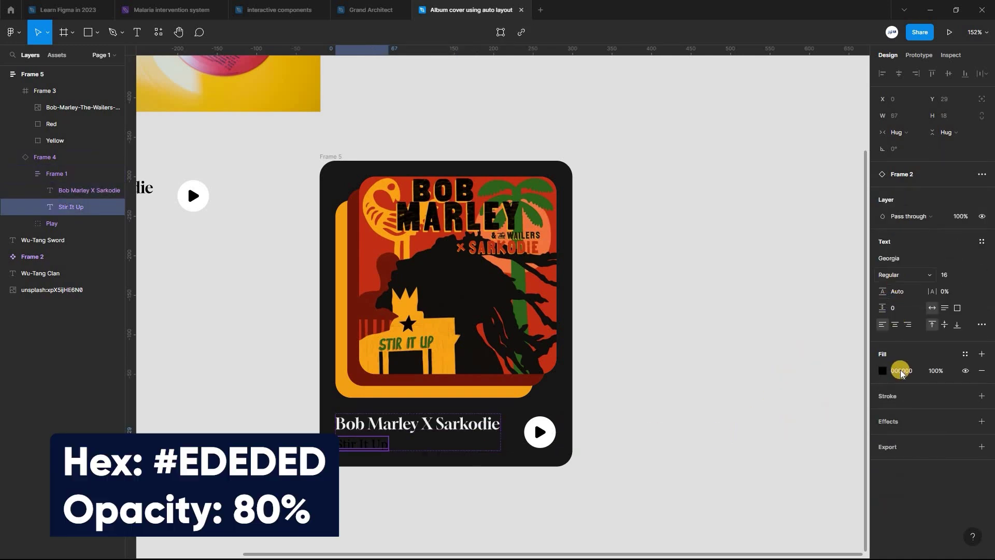
text(ededed)
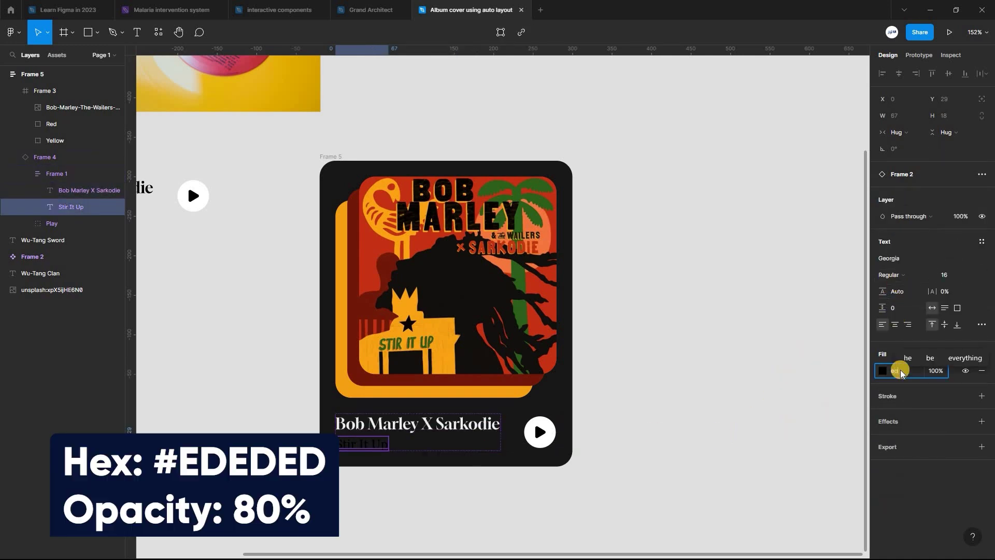
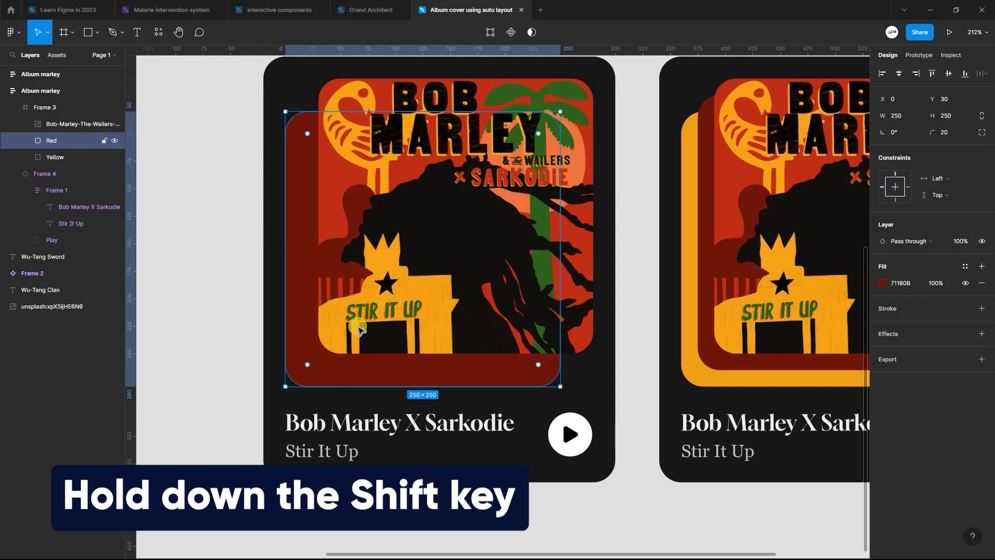
- Move the Bob Marley cover image in the first card over the red layer, to X 0 and Y 30
scroll(453, 303, up, 4)
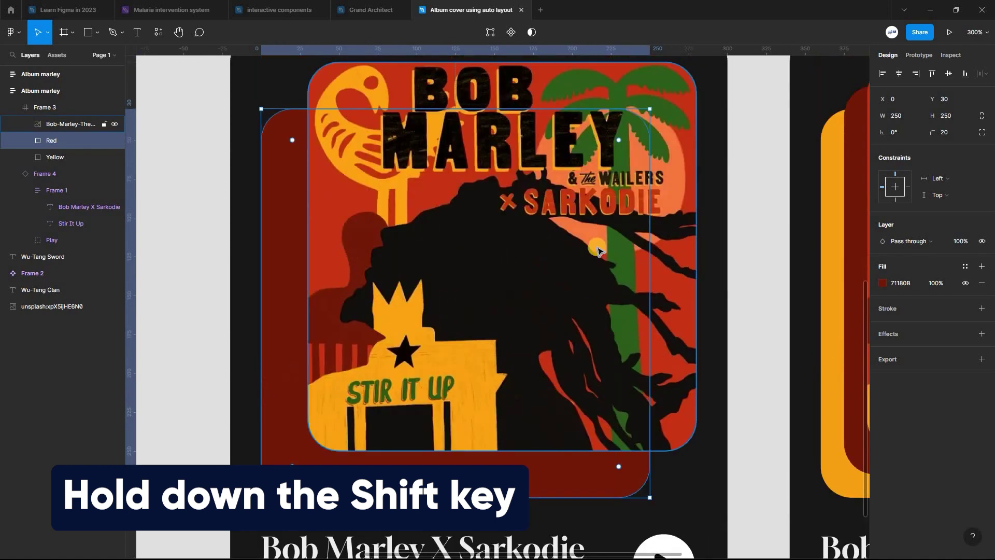
click(502, 255)
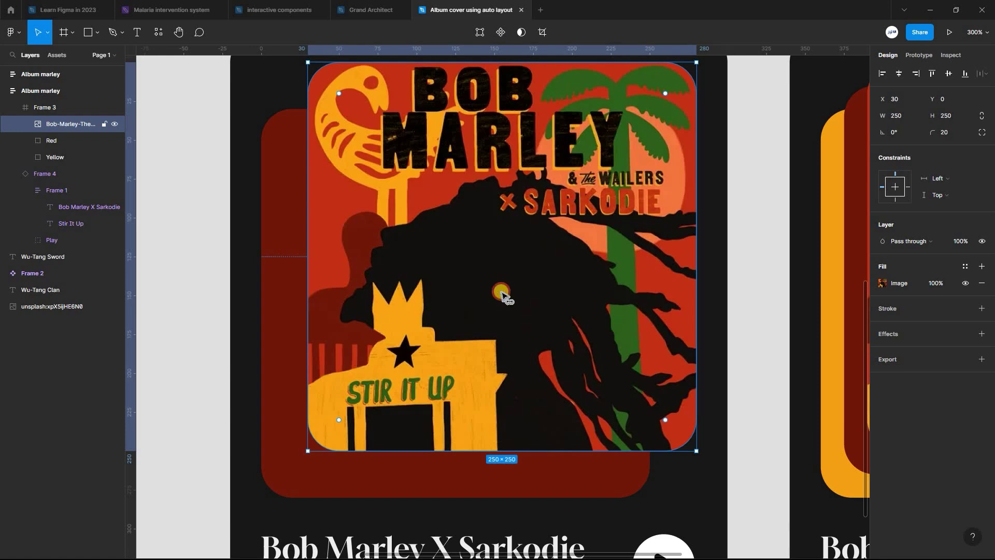
drag(486, 292, 476, 241)
key(Down)
key(Down)
key(Down)
key(Down)
key(Down)
key(Down)
key(Down)
key(Down)
key(Down)
key(Down)
key(Down)
key(Down)
key(Down)
key(Down)
key(Down)
key(Down)
key(Down)
key(Down)
key(Down)
key(Down)
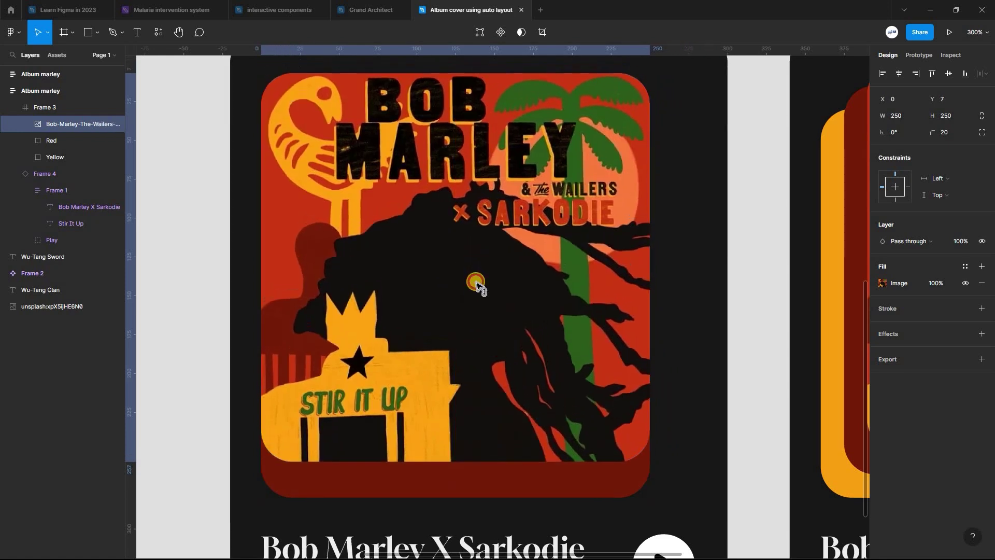
drag(476, 286, 476, 288)
scroll(488, 283, down, 3)
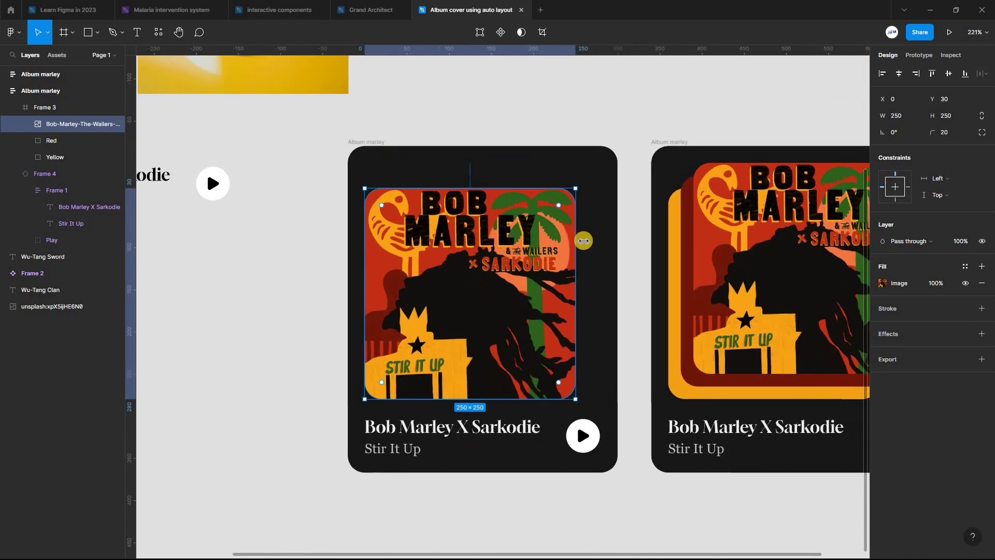
scroll(622, 225, down, 1)
click(613, 227)
- Change the fill of the Bob Marley X Sarkodie title in the second card to FFFFFF
scroll(661, 195, right, 2)
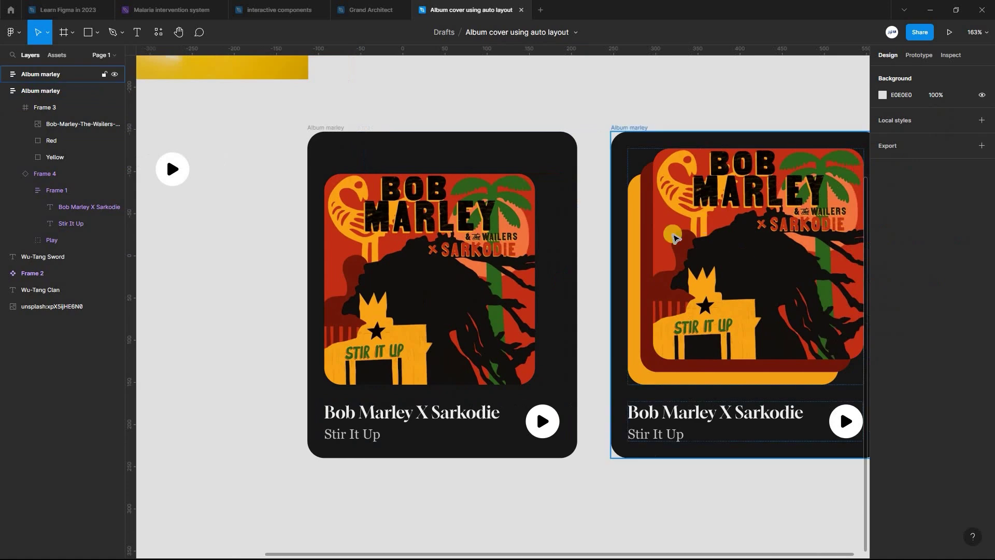
scroll(638, 238, down, 1)
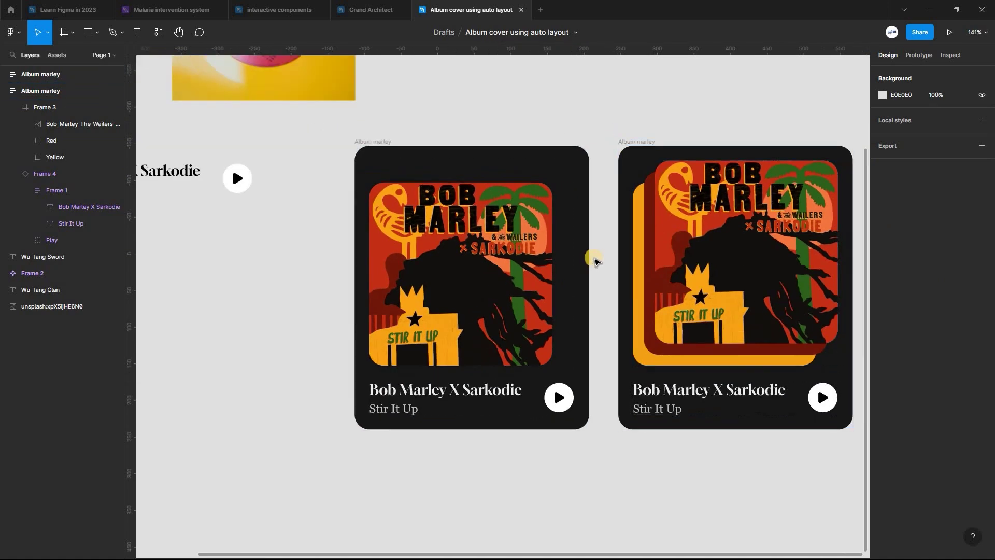
scroll(594, 259, right, 5)
scroll(565, 402, up, 5)
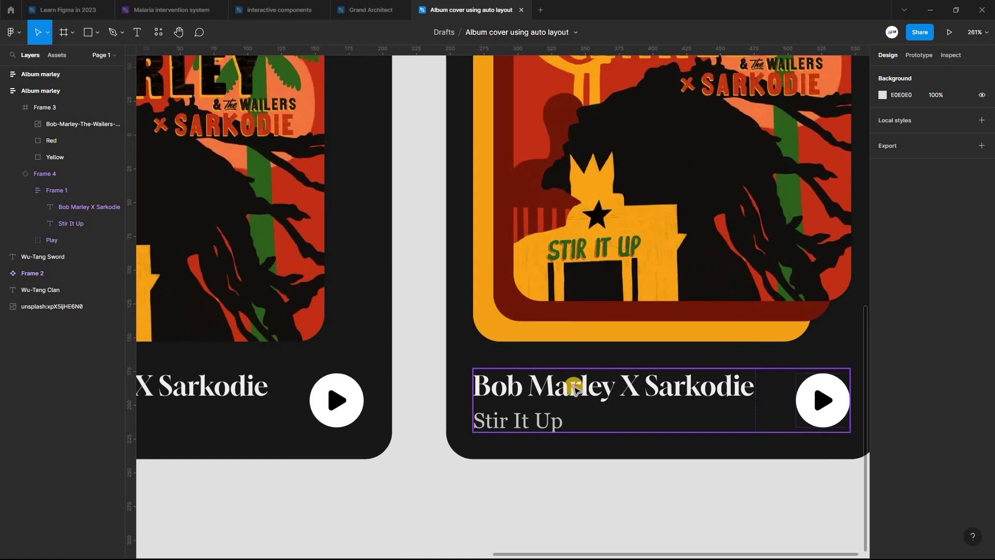
double_click(577, 395)
click(576, 395)
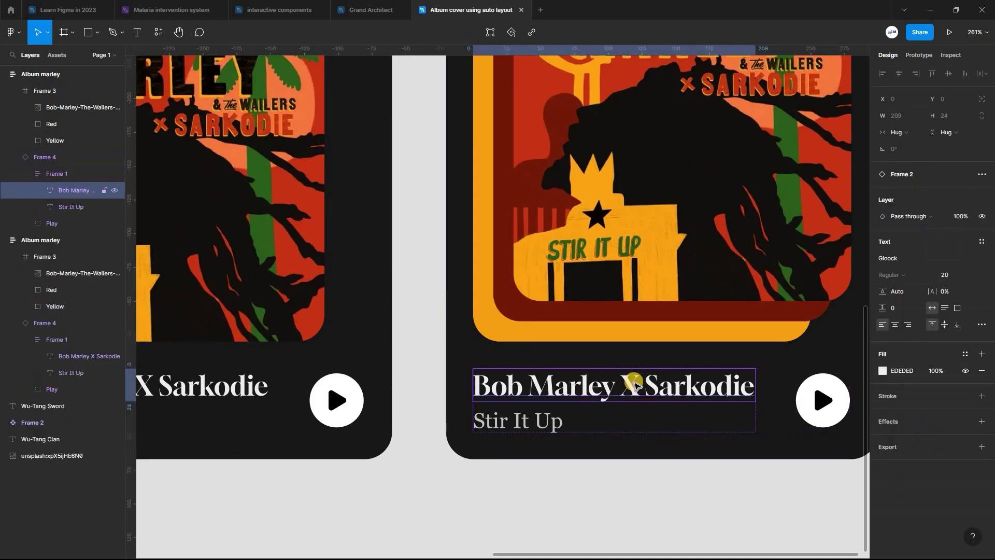
click(883, 371)
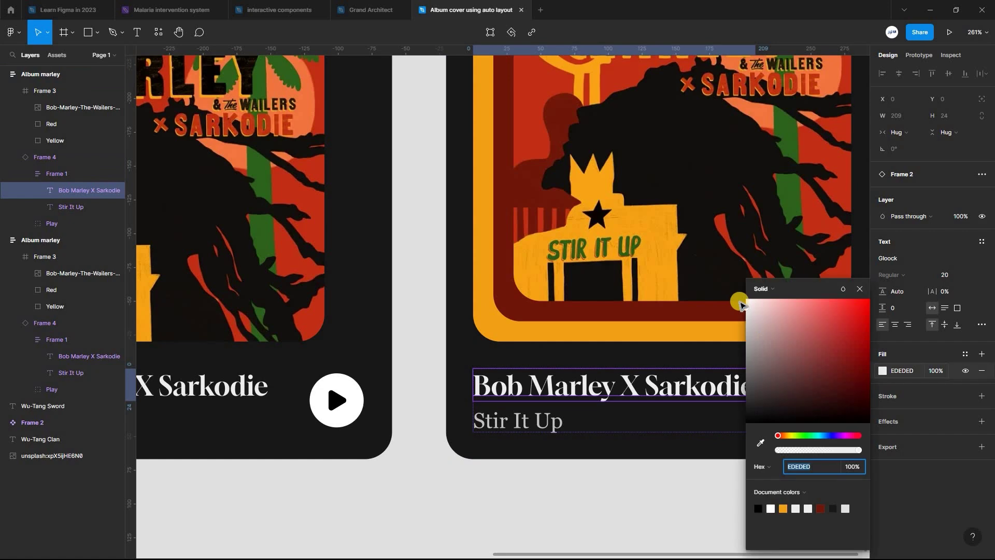
drag(747, 307, 746, 276)
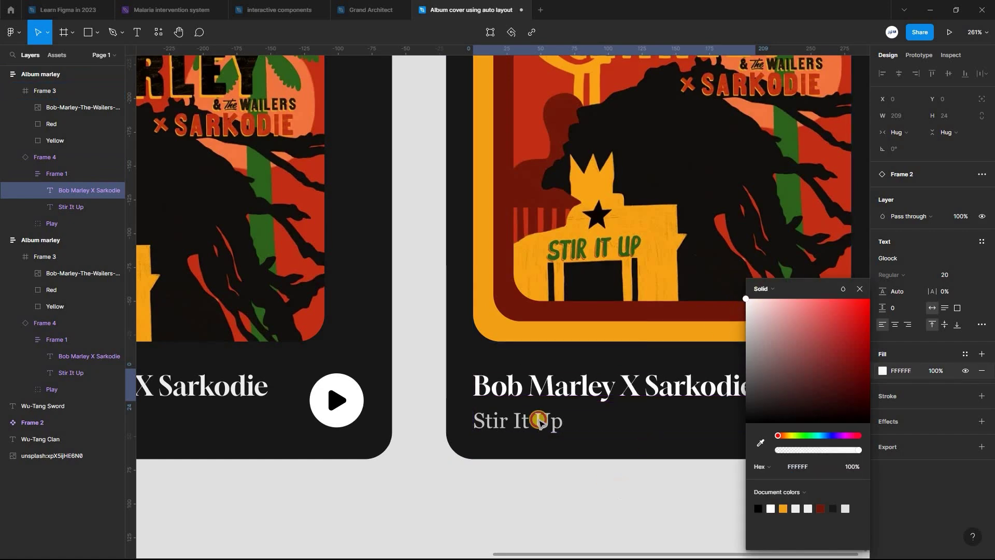
key(Escape)
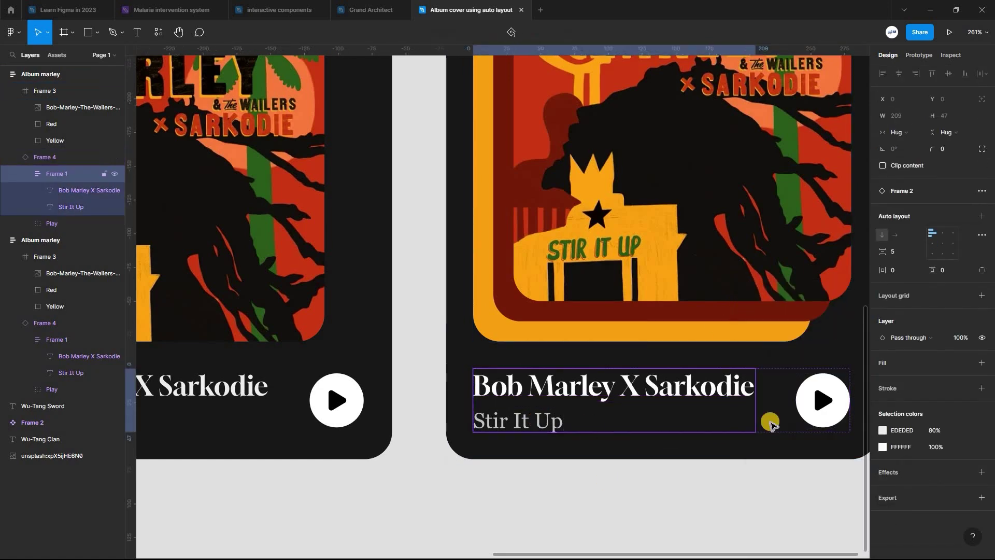
- Set the fill opacity of the Stir It Up subtitle in the second card to 100%
click(519, 420)
click(933, 371)
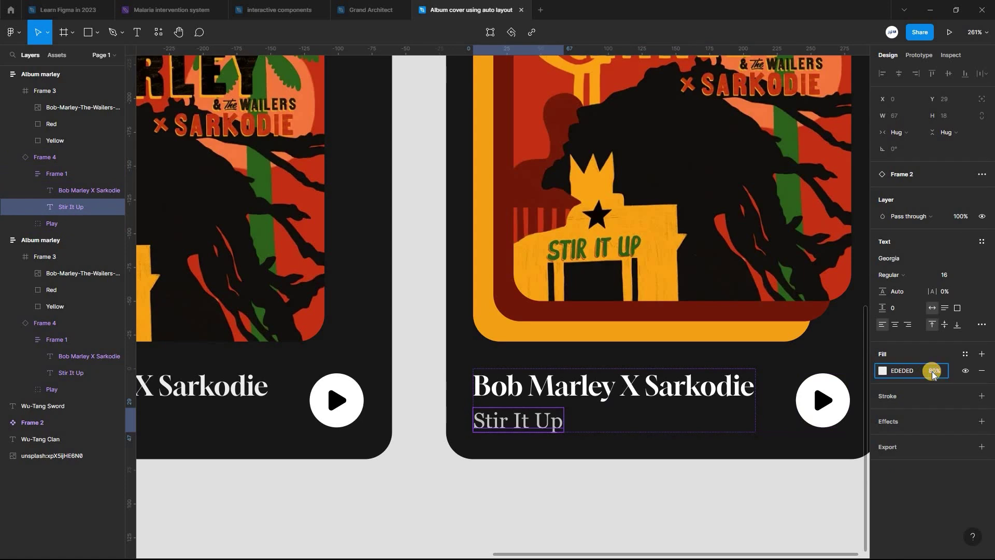
text(100)
key(Return)
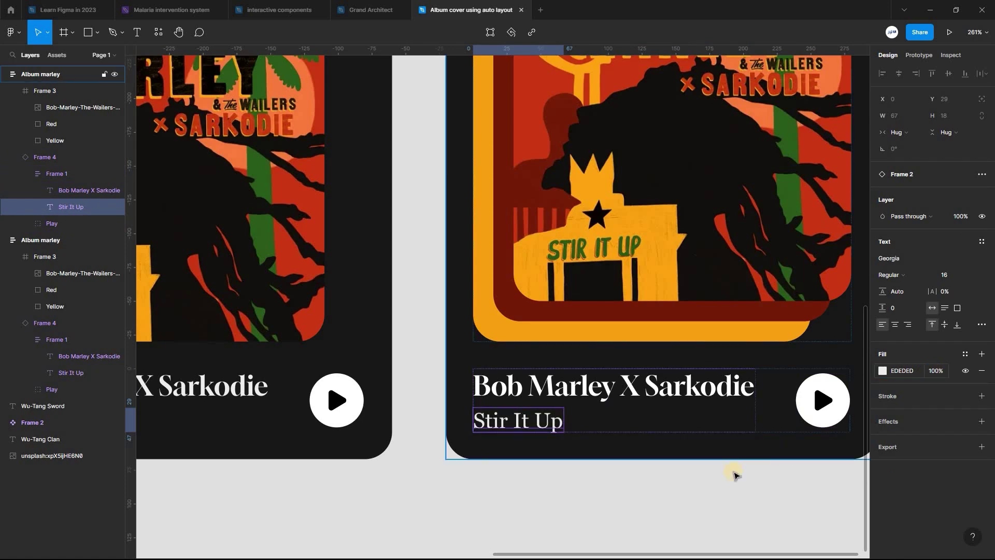
click(717, 481)
- Change the background fill of the second album card, the one with the stacked covers, to 292929
scroll(718, 481, down, 5)
click(477, 182)
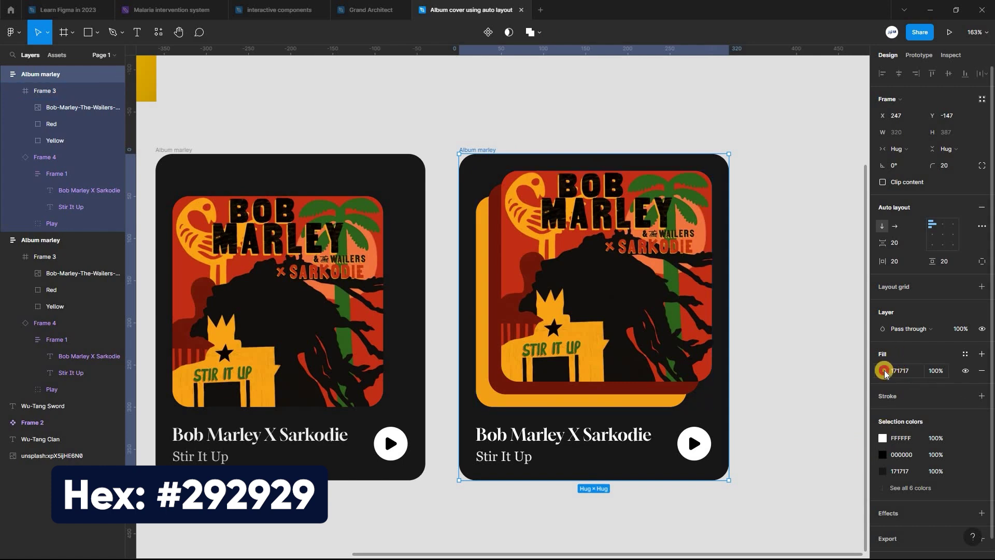
click(804, 463)
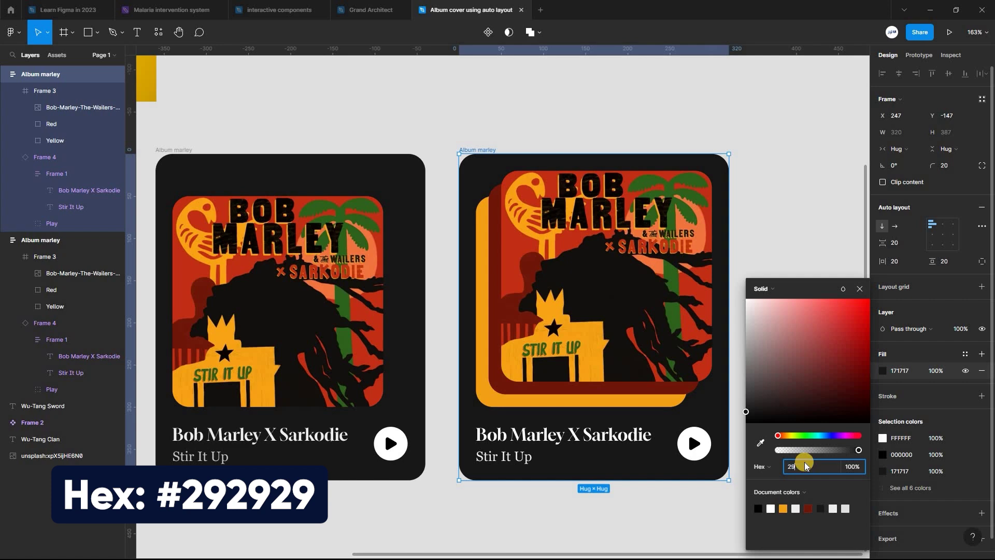
text(292929)
key(Return)
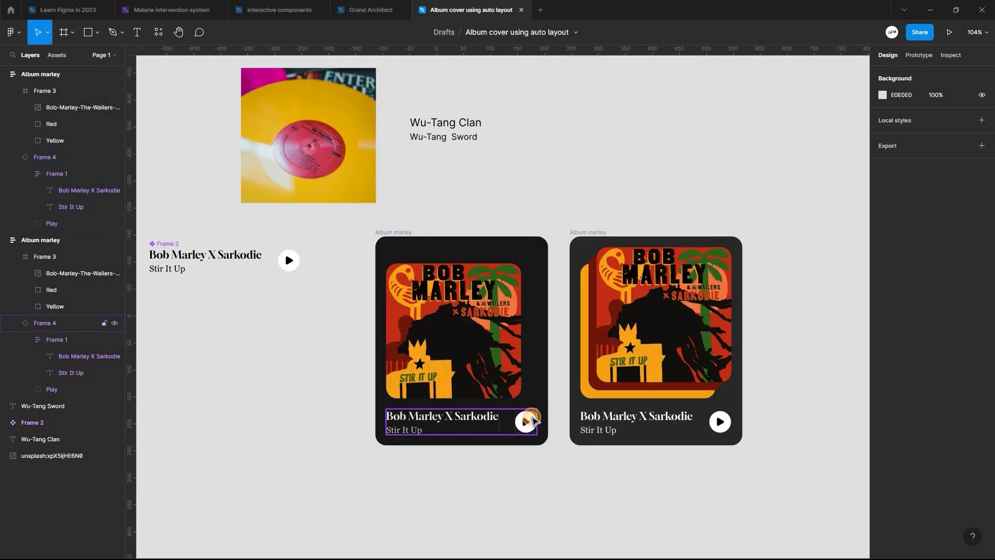
- Hide the play button in the first album card, the one with the collapsed covers
click(533, 421)
click(530, 422)
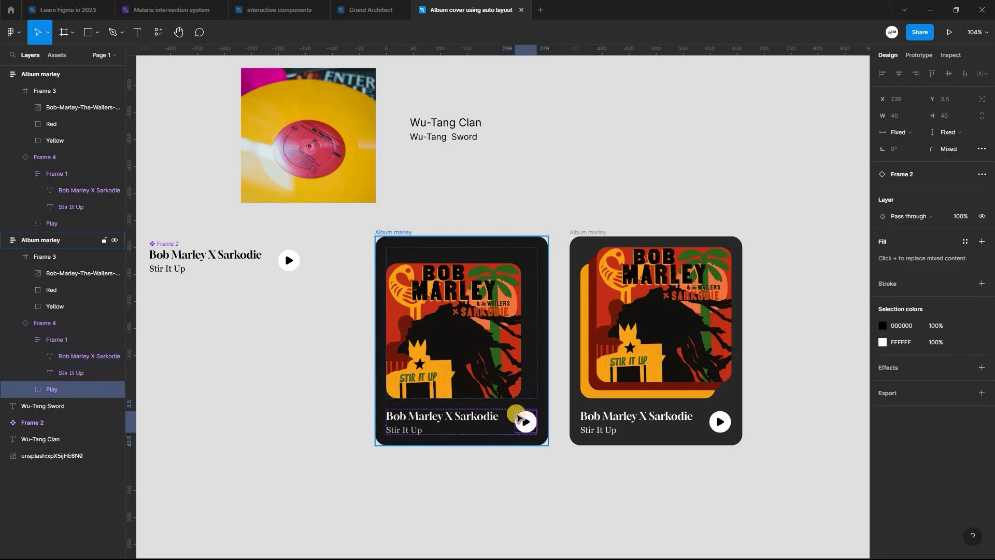
key(ctrl+shift+h)
click(501, 466)
key(shift+0)
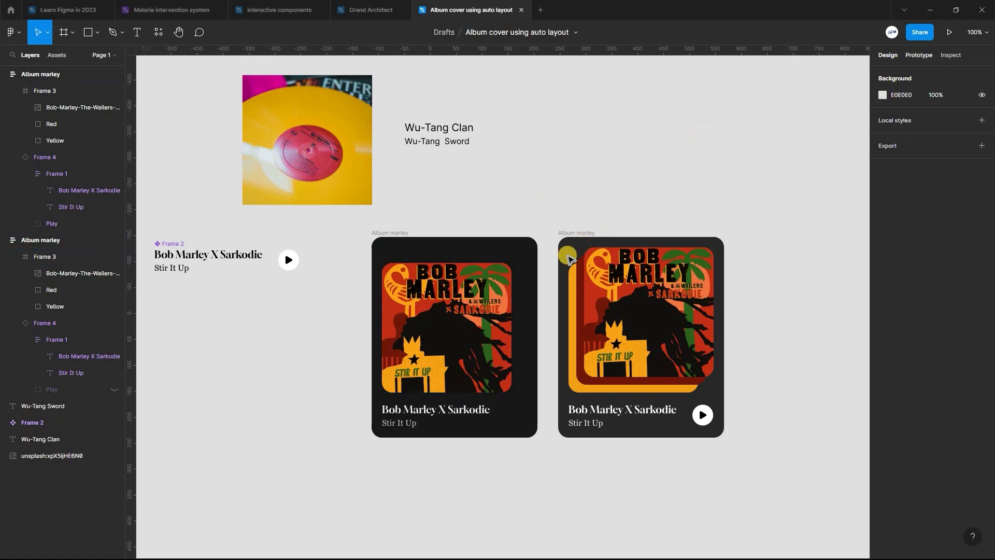
- Link the first album card to the stacked-cover card with a While hovering interaction using Smart animate, Ease in and out, 300ms
scroll(546, 271, up, 1)
click(378, 226)
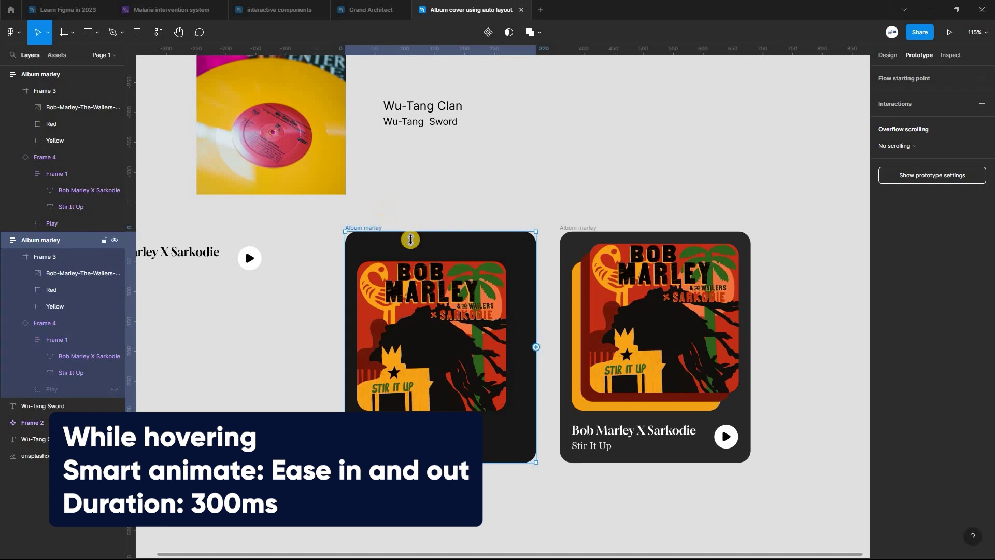
drag(536, 347, 577, 339)
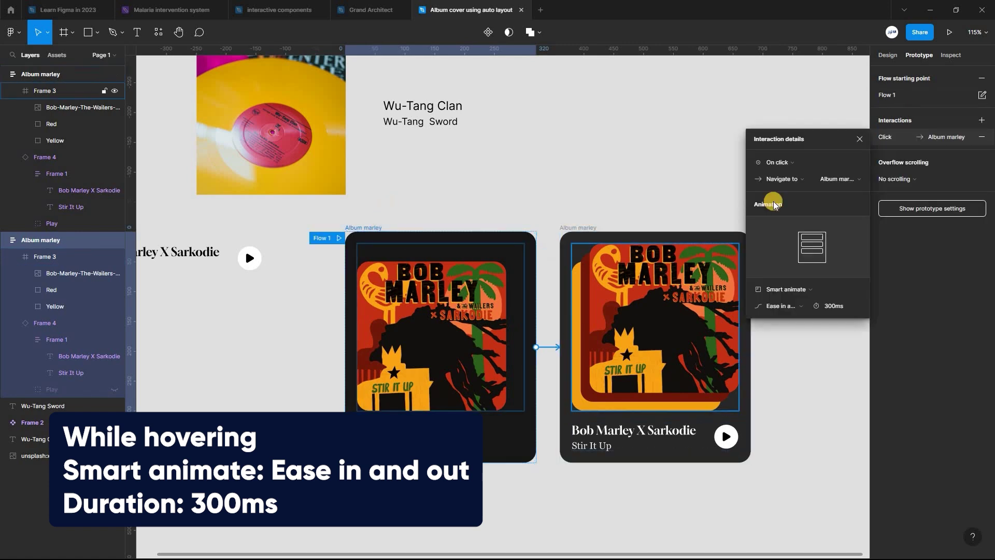
click(801, 160)
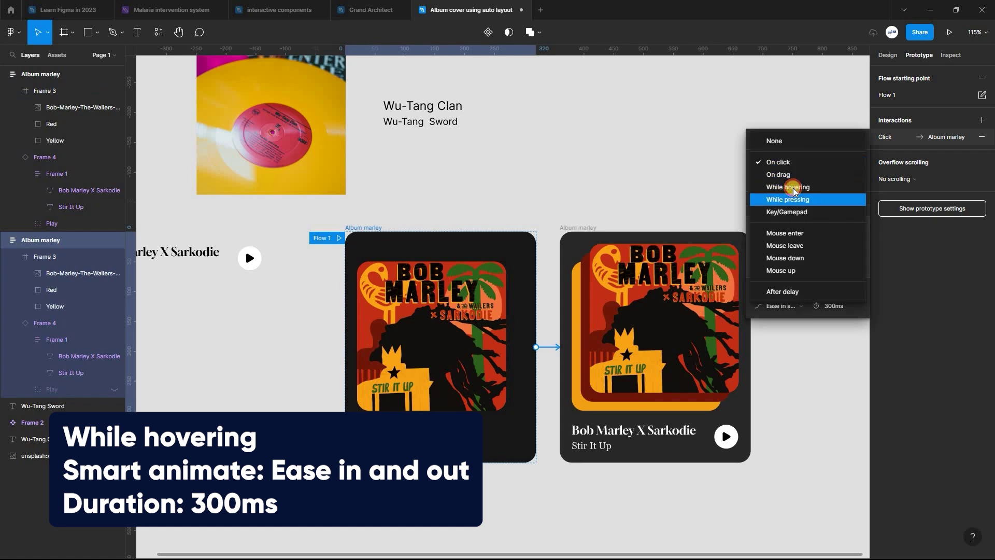
key(Return)
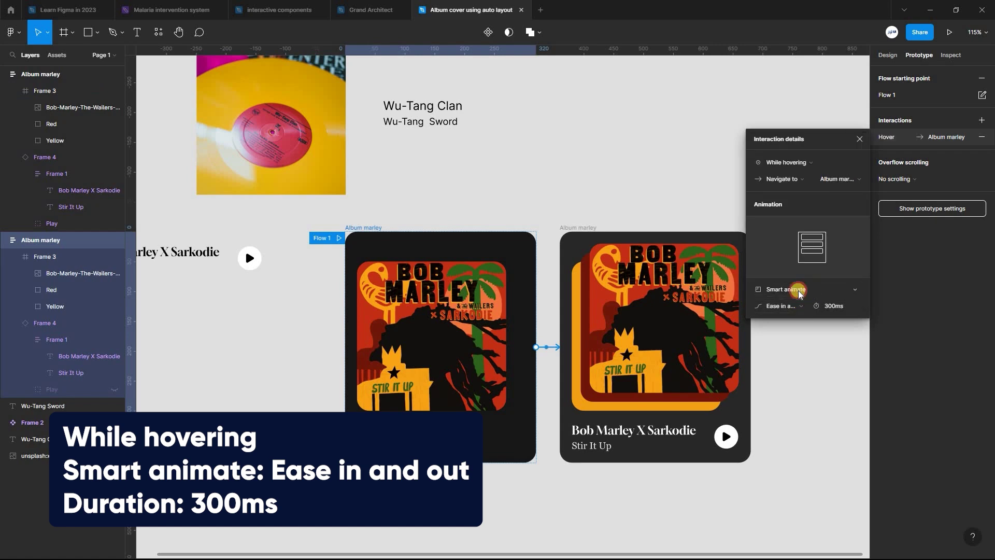
click(812, 293)
click(797, 311)
click(802, 309)
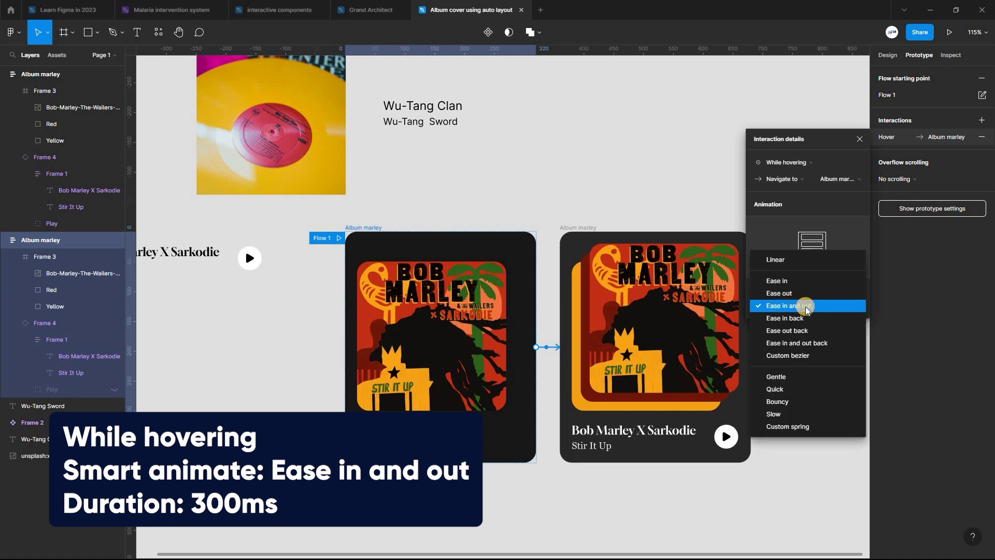
click(633, 213)
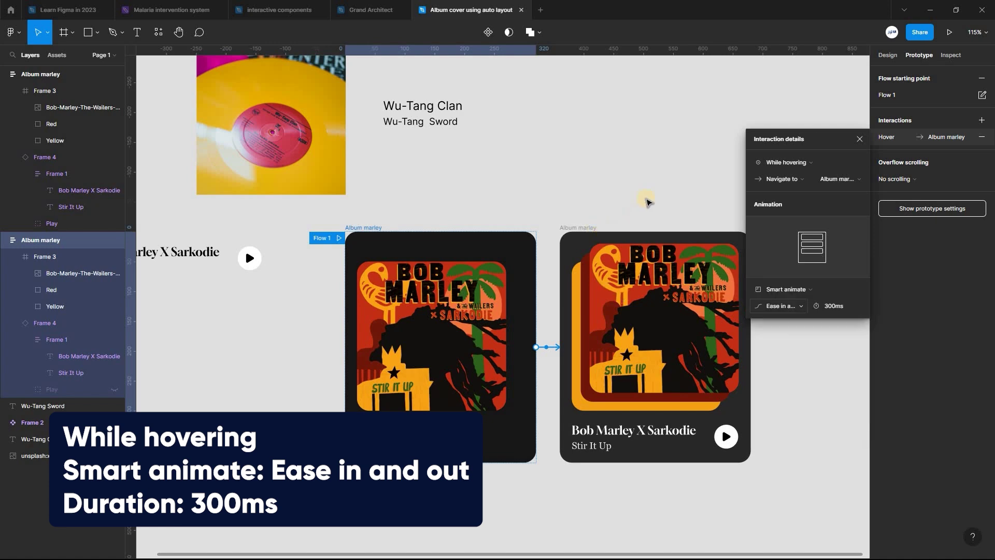
click(605, 186)
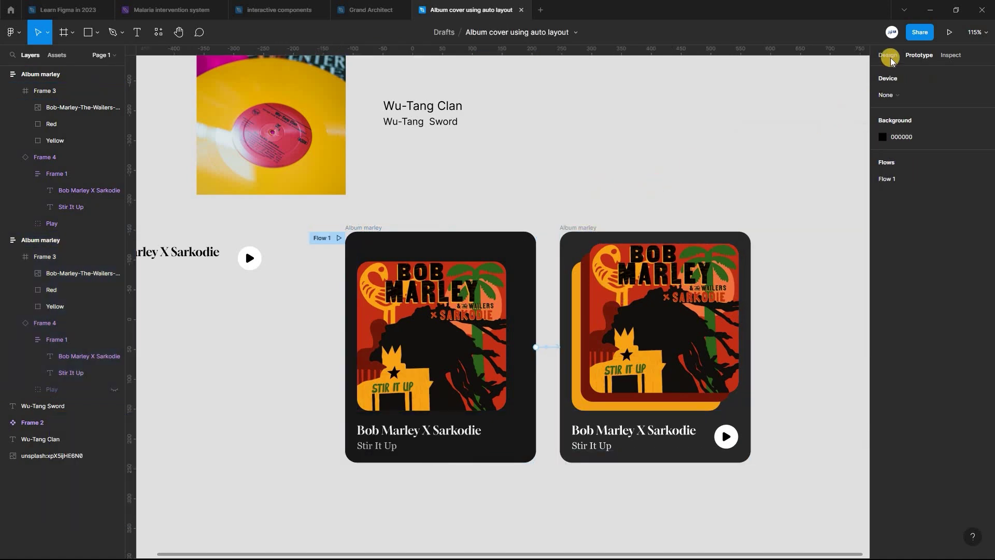
- Combine the two Album marley cards into a component set
key(alt+8)
scroll(564, 187, down, 3)
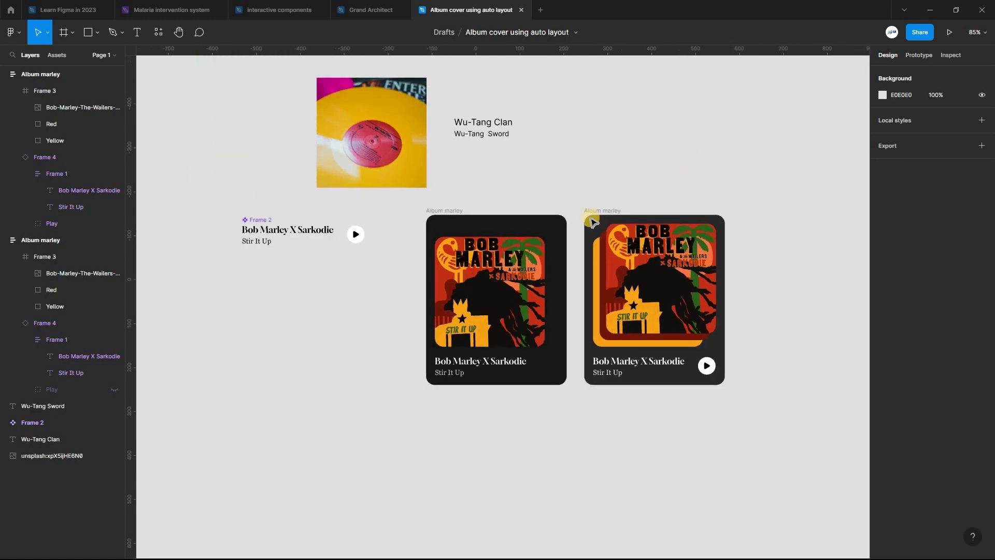
click(445, 211)
key(ctrl+alt+a)
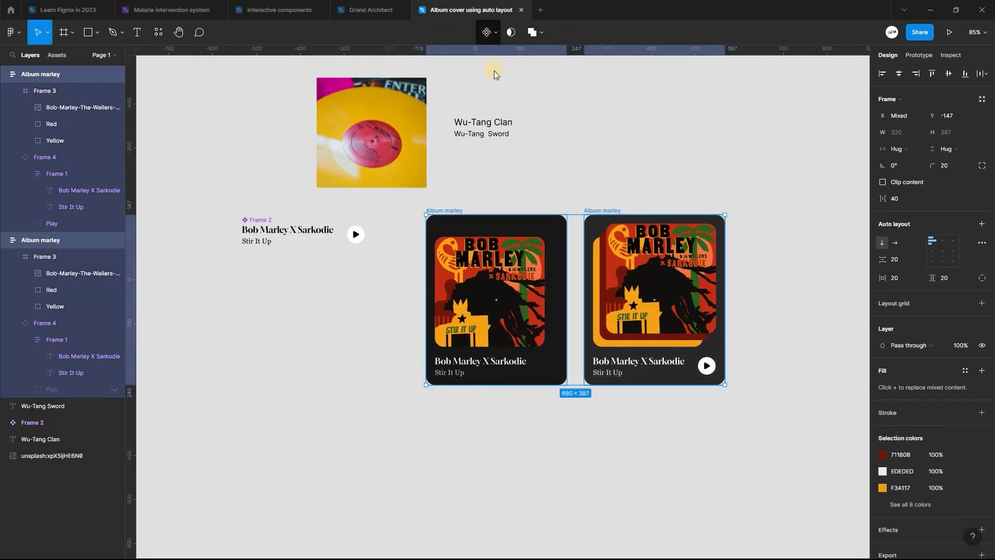
click(490, 32)
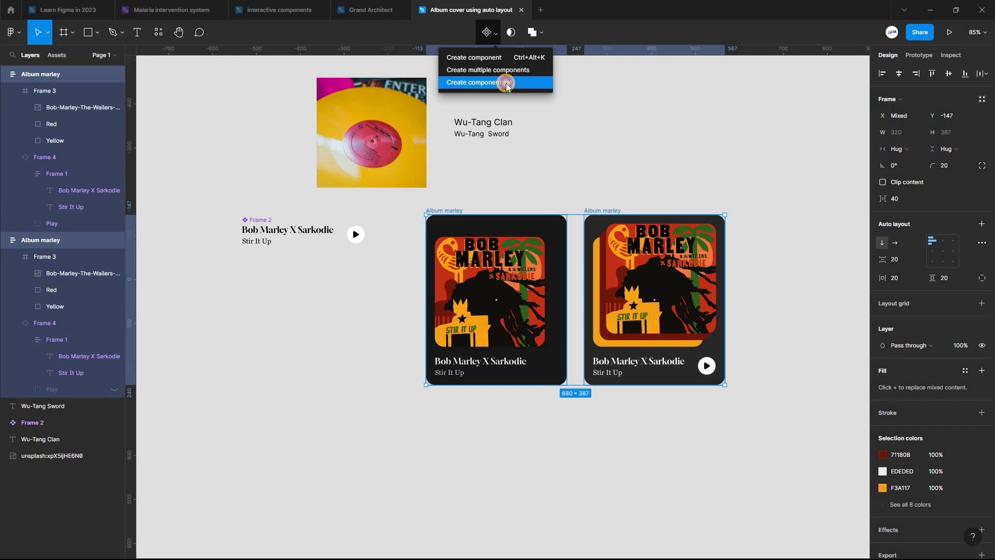
key(Return)
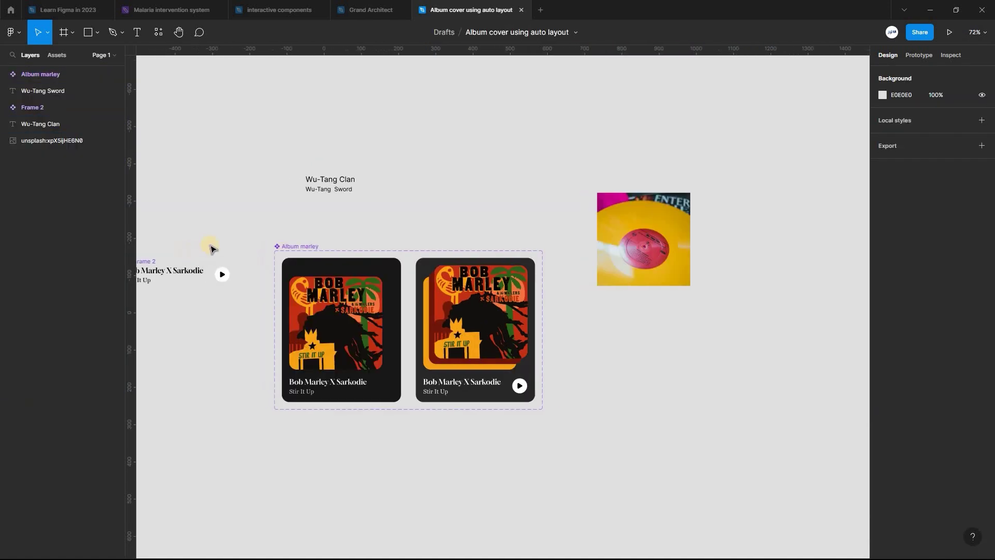
- Place an instance of the title row component below the vinyl image and change its texts to Wu-Tang Clan and Wu-Tang Sword
scroll(185, 264, left, 2)
click(170, 281)
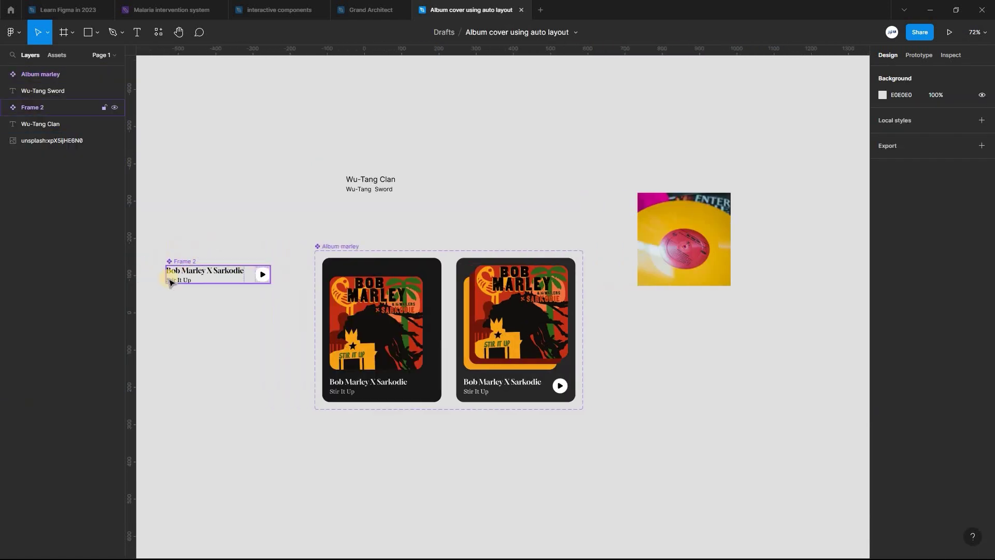
click(195, 264)
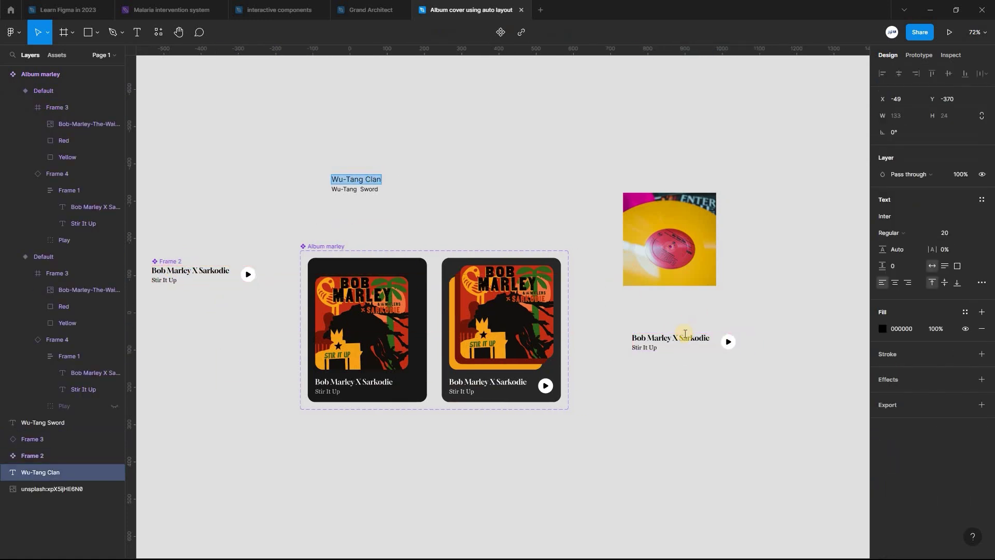
double_click(638, 336)
text(Wu-Tang Clan)
key(Return)
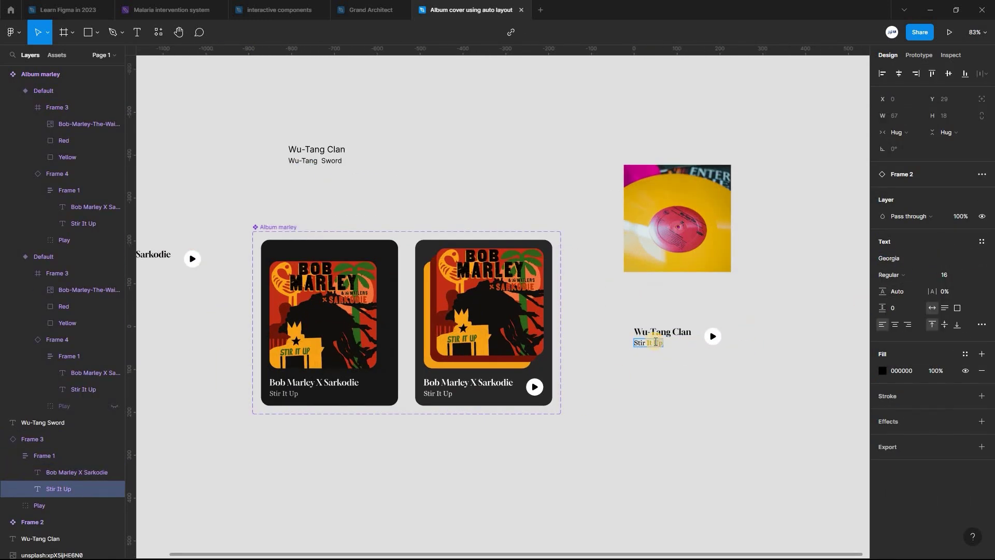
text(Wu-Tang Sword)
key(Escape)
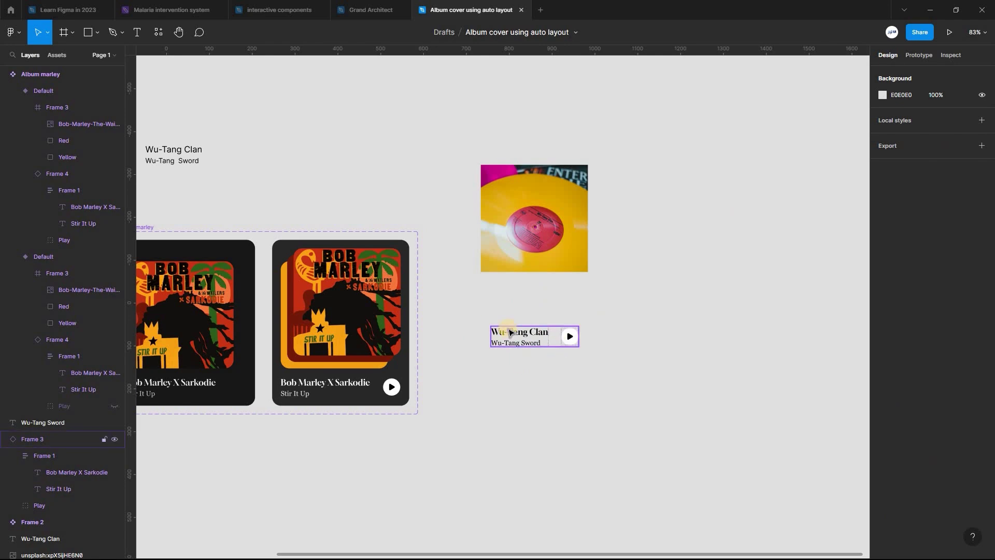
- Draw a new frame beside the vinyl image, set its size to 280 × 280, and align the Wu-Tang title row below it
click(511, 332)
click(591, 318)
scroll(581, 259, down, 3)
key(f)
drag(569, 211, 680, 327)
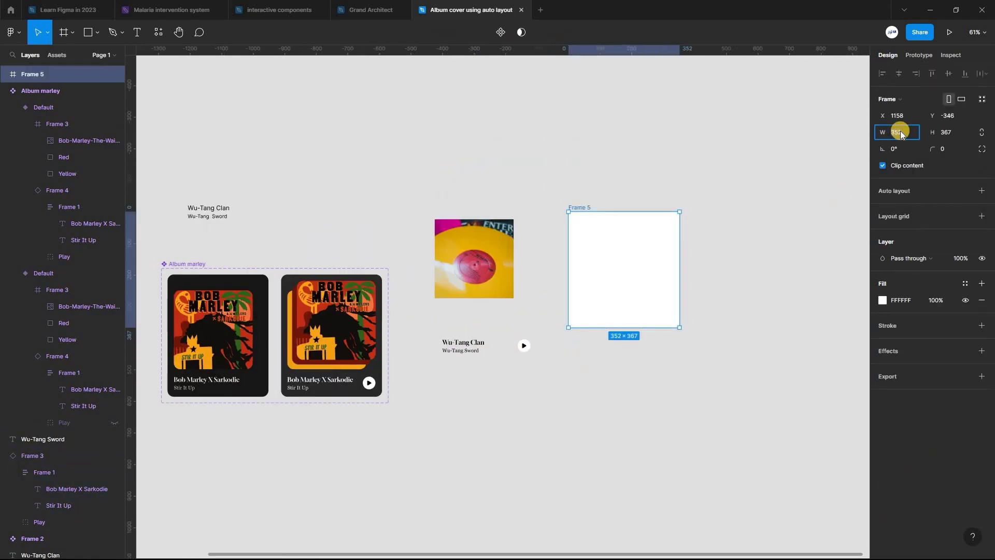
click(954, 133)
text(280)
key(Return)
click(518, 233)
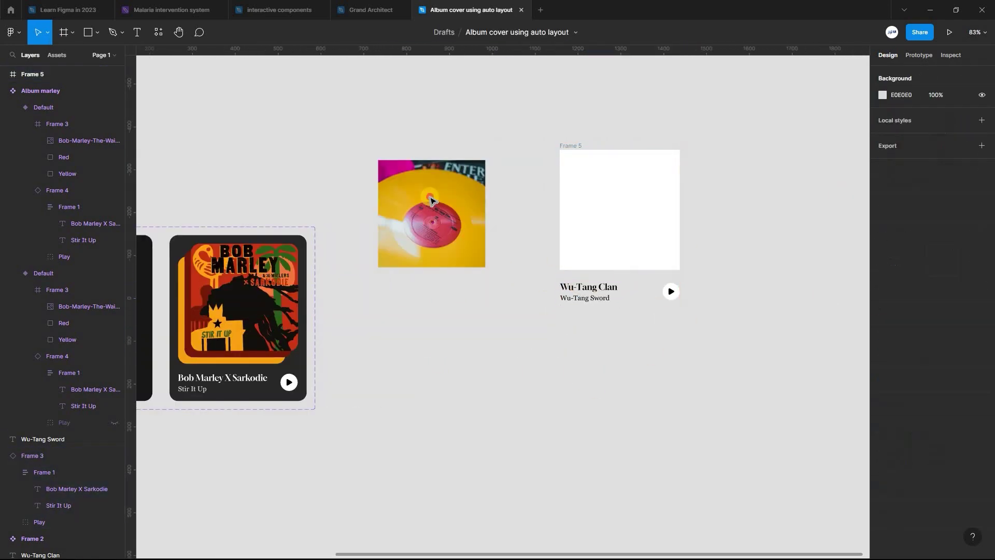
- Move the vinyl image into the new frame at X 30 and Y 0 and give it a corner radius of 20
drag(430, 197, 625, 188)
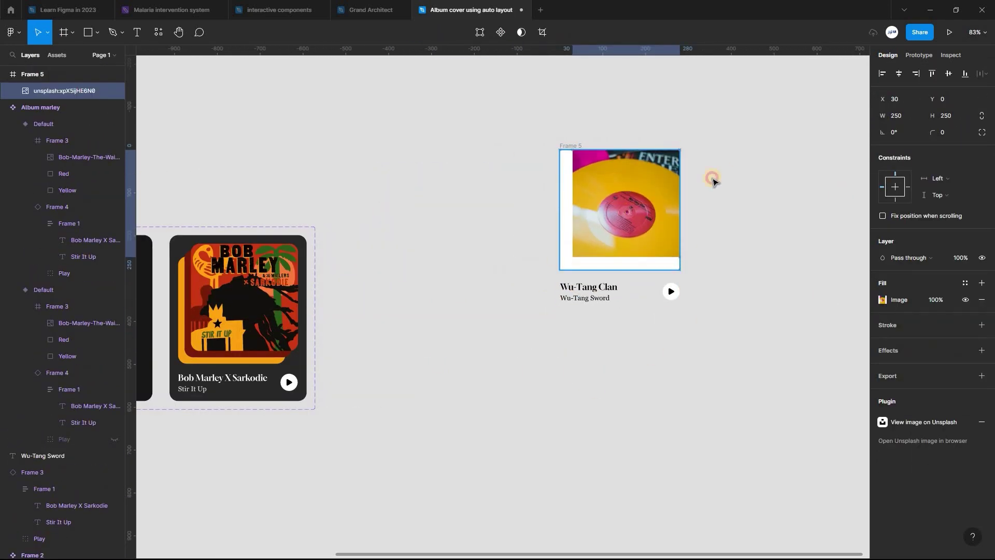
scroll(698, 105, up, 4)
drag(579, 237, 578, 236)
click(689, 265)
scroll(674, 269, down, 3)
click(586, 270)
click(942, 133)
text(20)
click(493, 147)
- Draw a 250 × 250 square and place it over the vinyl image at X 30 and Y 0 in the frame
key(r)
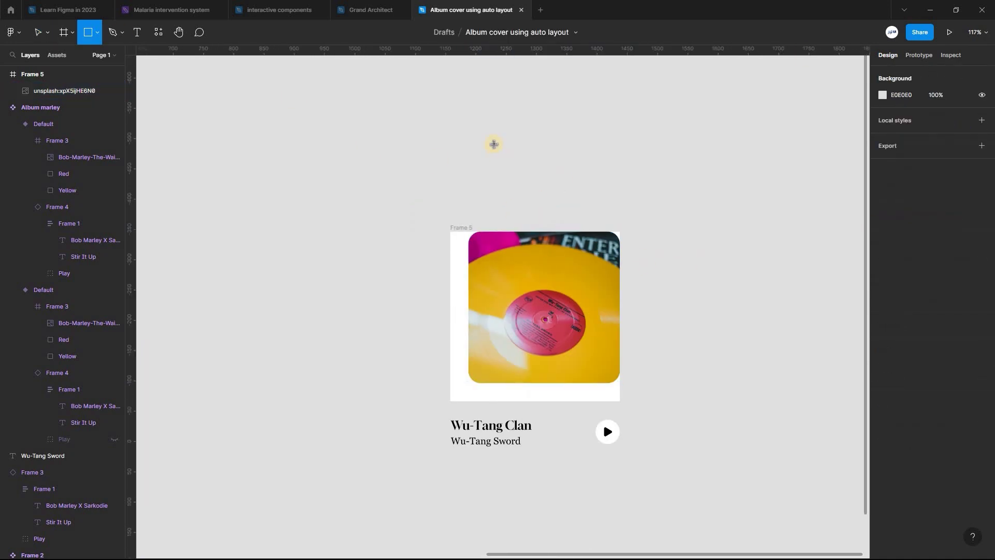
drag(484, 126, 649, 252)
click(949, 116)
text(250)
key(Return)
drag(564, 262, 588, 301)
scroll(600, 333, up, 5)
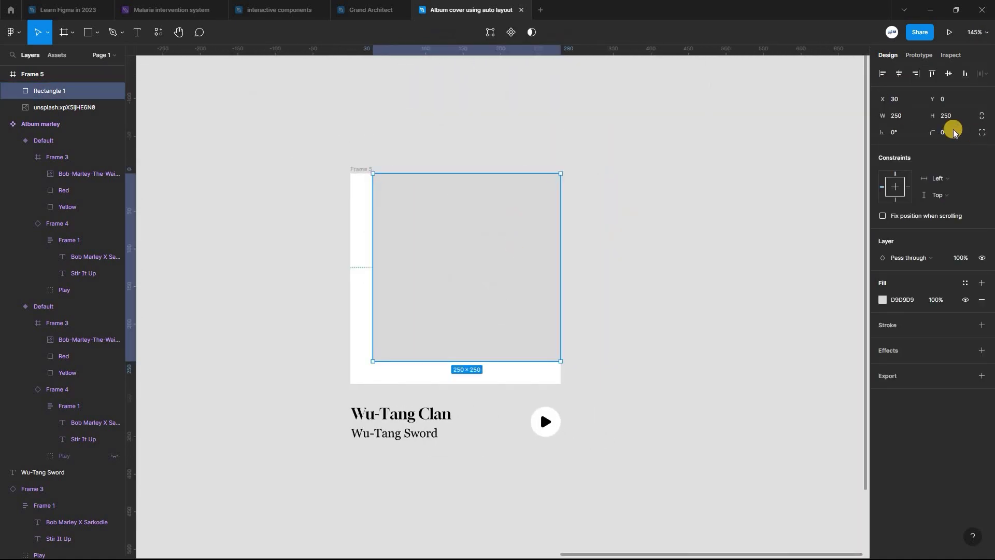
- Give the square a corner radius of 20 and move it to X 0 and Y 30
key(Escape)
click(487, 236)
key(shift+Left)
key(shift+Left)
key(shift+Left)
key(shift+Down)
key(shift+Down)
key(shift+Down)
- Send the square behind the vinyl image in the frame
right_click(478, 210)
click(514, 303)
scroll(448, 321, up, 2)
click(313, 224)
click(328, 233)
- Fill the square with the yellow sampled from the vinyl record, E3B214, and rename its layer Yellow
click(883, 299)
key(i)
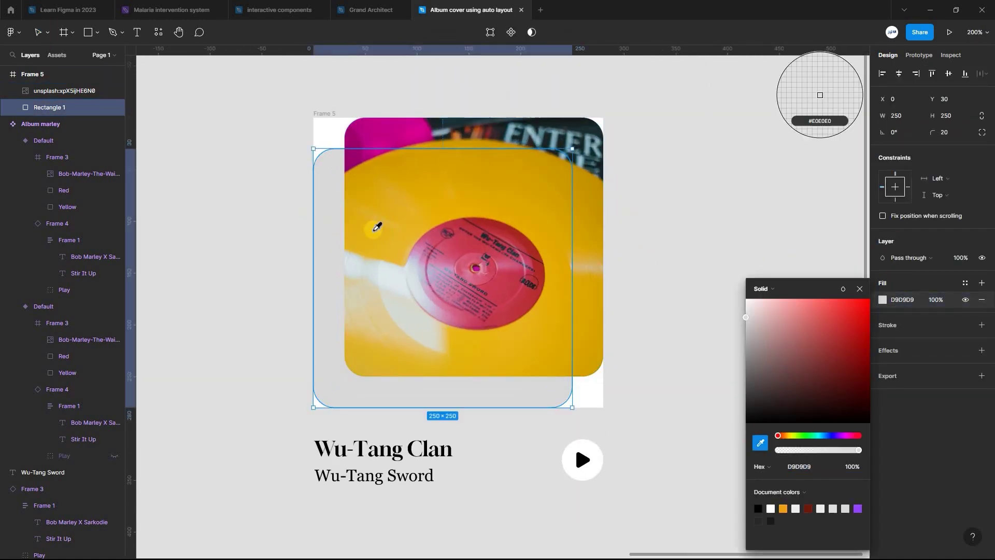
click(392, 224)
key(Escape)
scroll(392, 246, down, 1)
double_click(50, 107)
text(Yellow)
click(238, 145)
- Duplicate the Yellow square and rename the copy red
click(342, 193)
key(ctrl+d)
double_click(42, 107)
text(red)
key(Return)
key(Escape)
- Fill the red layer with the magenta sampled from the vinyl image's corner, 9C006B
click(67, 107)
click(883, 300)
click(761, 442)
click(372, 164)
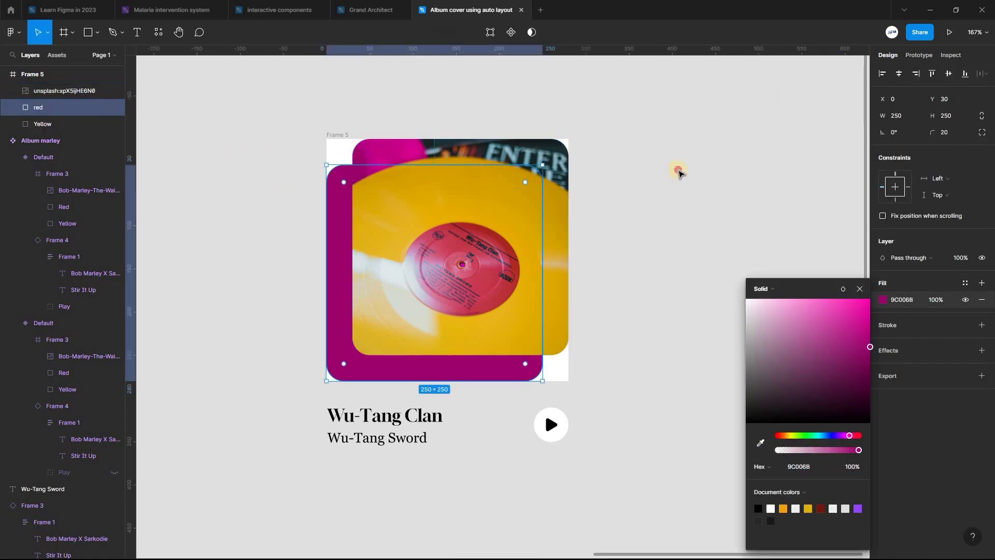
click(678, 173)
- Shift the magenta red layer so it sits midway between the Yellow layer and the vinyl image
scroll(635, 257, down, 5)
scroll(631, 259, up, 4)
mouse_move(403, 227)
mouse_down()
mouse_move(414, 227)
mouse_move(391, 229)
mouse_up()
scroll(428, 240, up, 4)
scroll(286, 266, down, 4)
- Remove the cover frame's white fill and wrap the cover frame and Wu-Tang title row in a vertical auto layout
click(286, 265)
click(337, 161)
click(982, 316)
drag(289, 117, 539, 492)
key(shift+a)
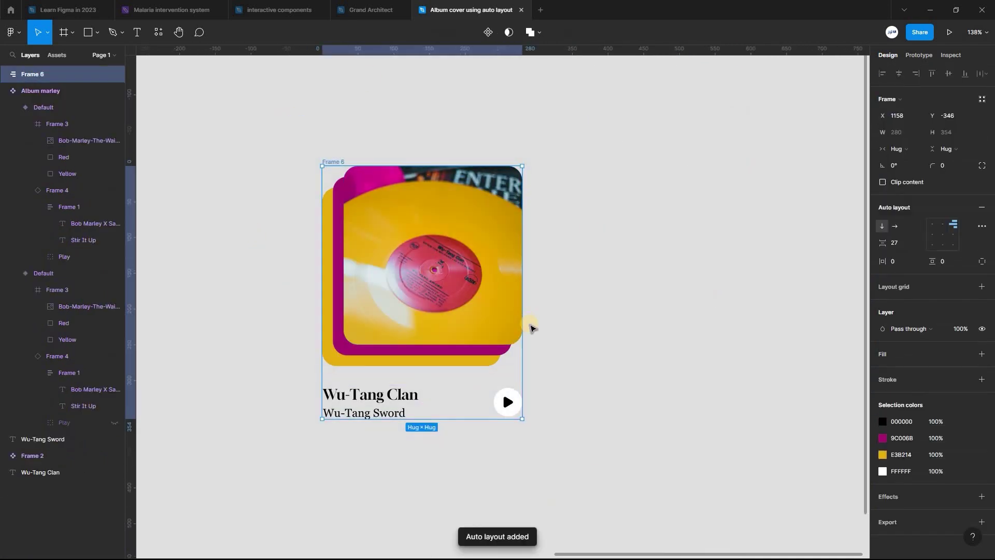
scroll(591, 275, down, 3)
click(591, 275)
- Fill the Wu-Tang card with 171717 and recolor its title to EDEDED and its subtitle to EDEDED at 80%
click(410, 203)
click(982, 353)
scroll(500, 304, down, 4)
click(883, 370)
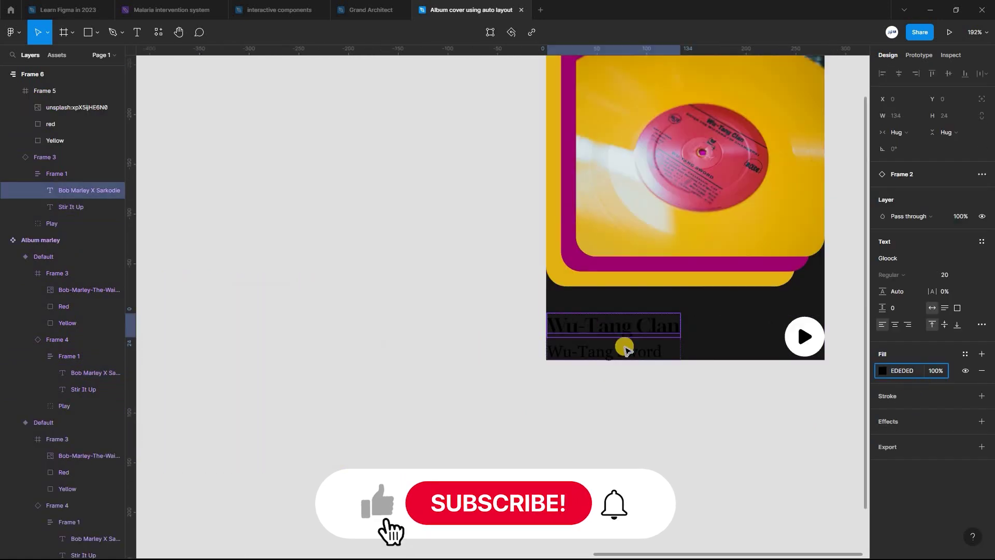
click(939, 374)
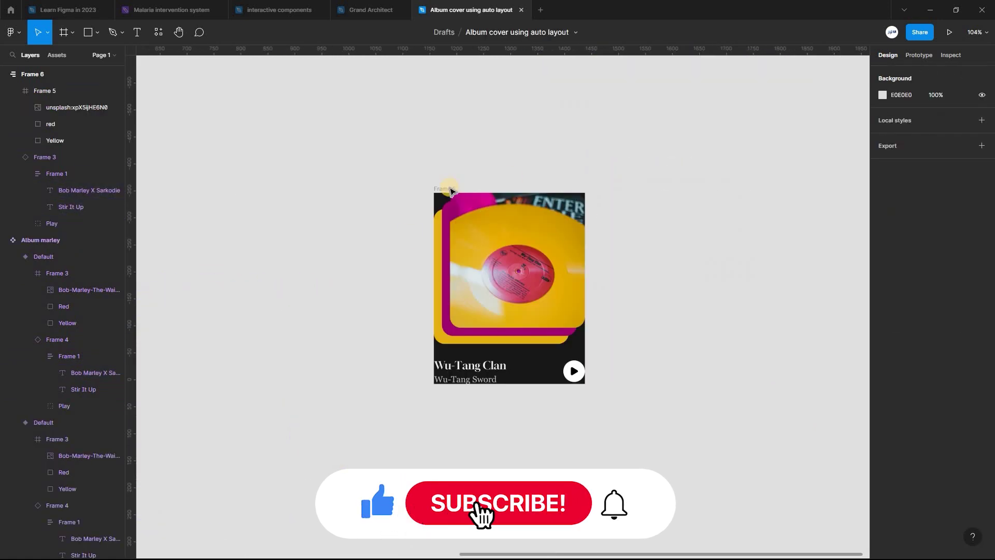
- Rename the card Wu-Tang, set its spacing, padding and corner radius to 20, and duplicate it alongside
click(450, 191)
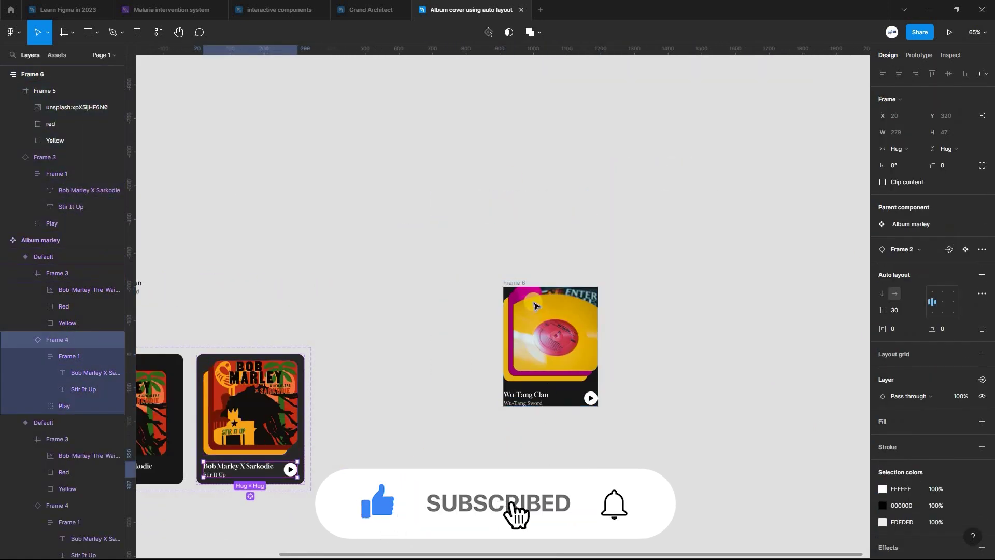
click(473, 335)
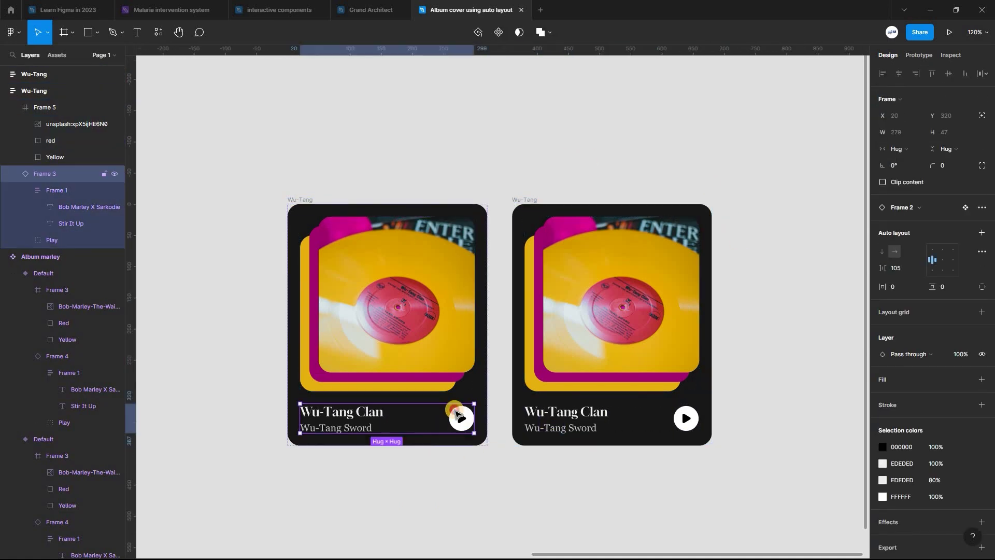
- Hide the play button in the first Wu-Tang card
key(ctrl+shift+h)
click(489, 169)
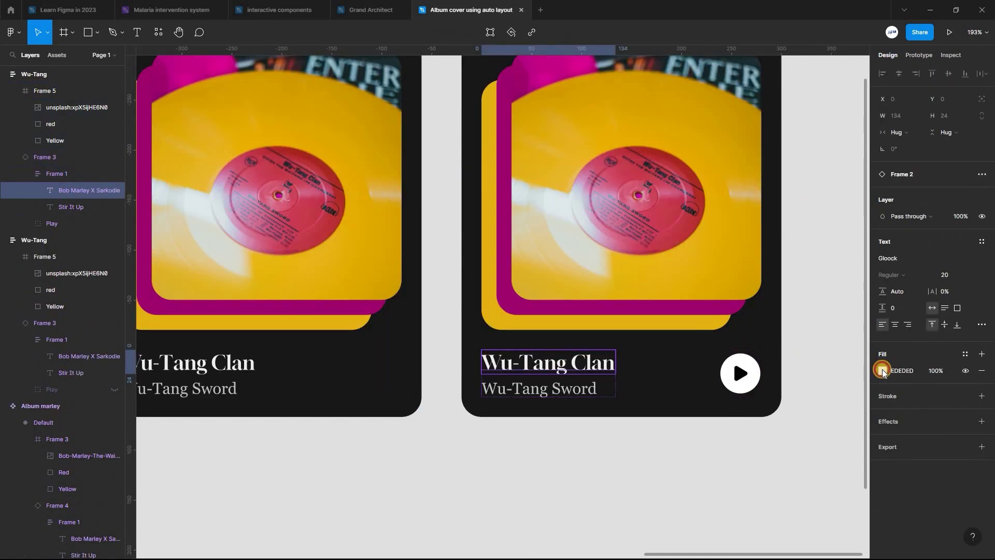
- Change the fill of the Wu-Tang Clan title in the second Wu-Tang card to FFFFFF
click(883, 371)
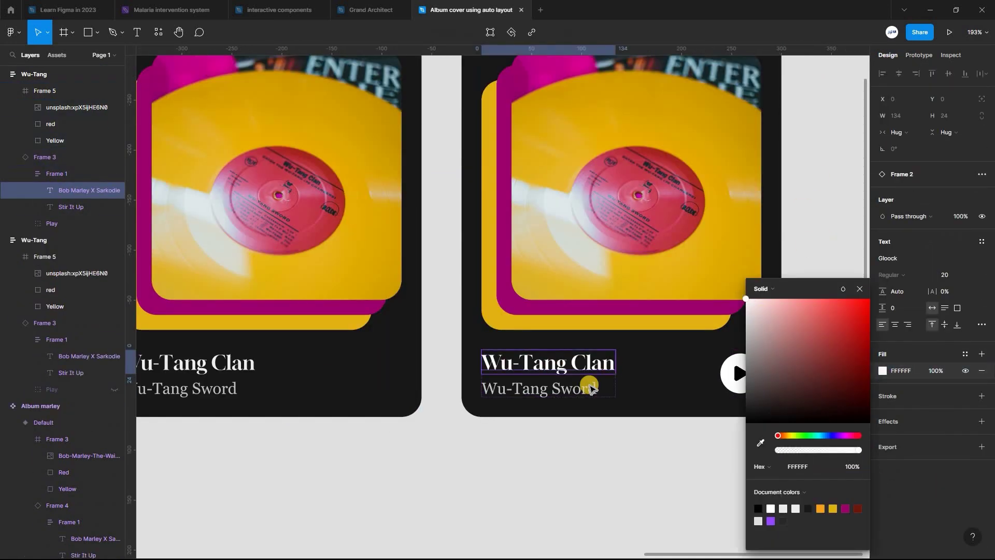
click(540, 388)
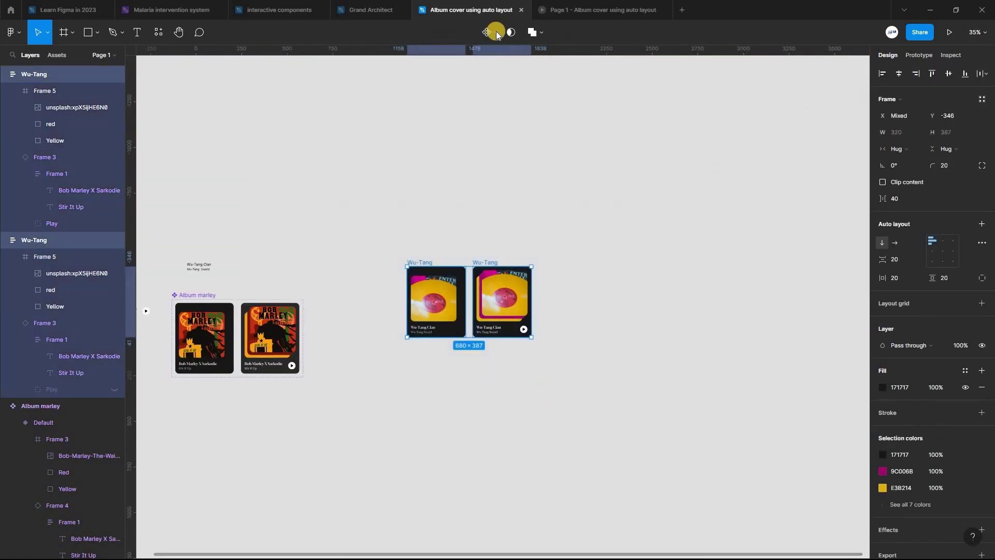
- Combine the two Wu-Tang cards into a component set
click(491, 32)
click(482, 83)
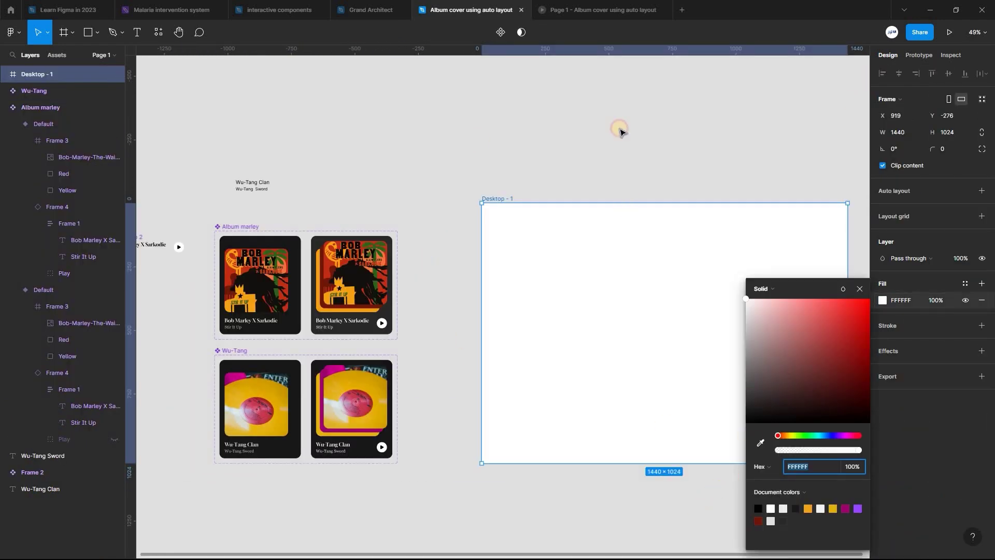
- Set the fill of the Desktop - 1 frame to 000000 and move the frame closer to the component sets
text(000000)
key(Return)
click(460, 237)
drag(487, 200, 418, 224)
- Place instances of the collapsed Album marley and Wu-Tang cards side by side in the black Desktop - 1 frame
click(332, 225)
drag(293, 247, 605, 312)
key(Escape)
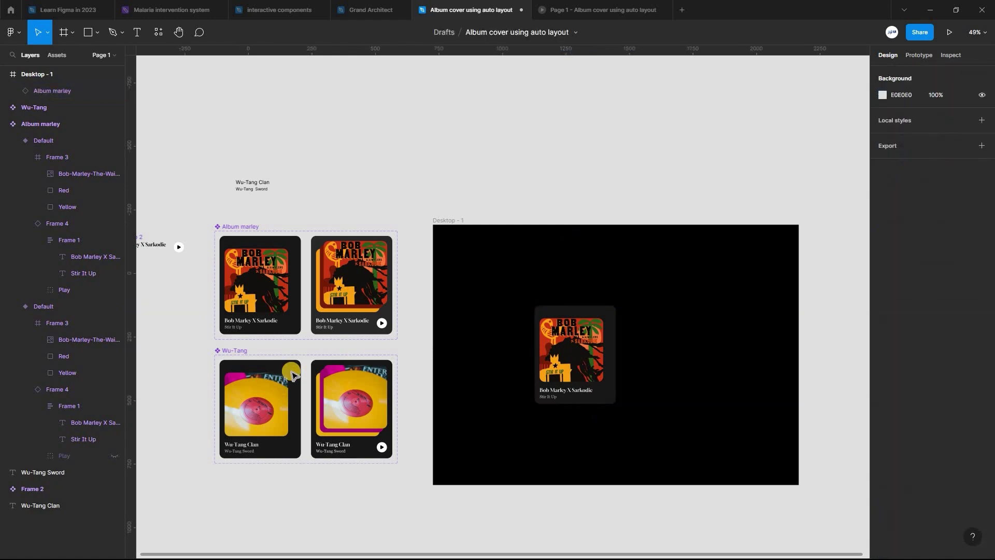
drag(483, 441, 702, 321)
key(Escape)
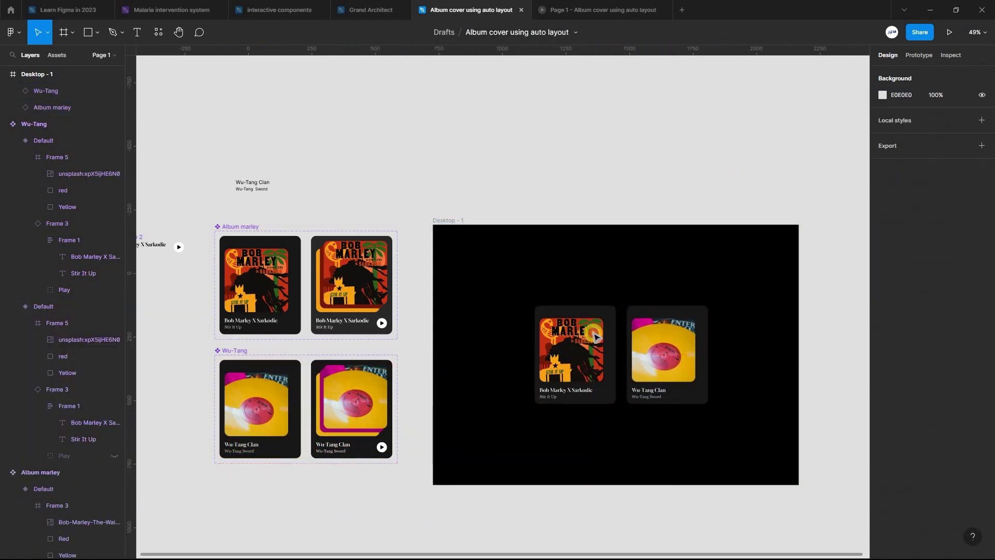
- Present the Desktop - 1 frame as a prototype and test the hover animations of the Bob Marley and Wu-Tang album cards
click(589, 342)
shift+click(661, 329)
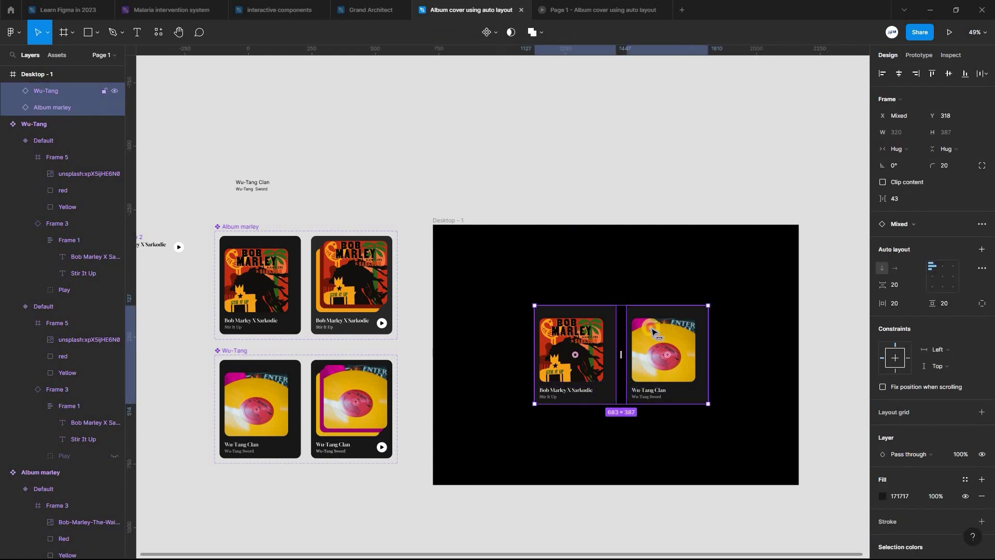
mouse_move(654, 332)
mouse_down()
mouse_move(653, 319)
mouse_move(655, 332)
mouse_up()
key(ctrl+alt+Return)
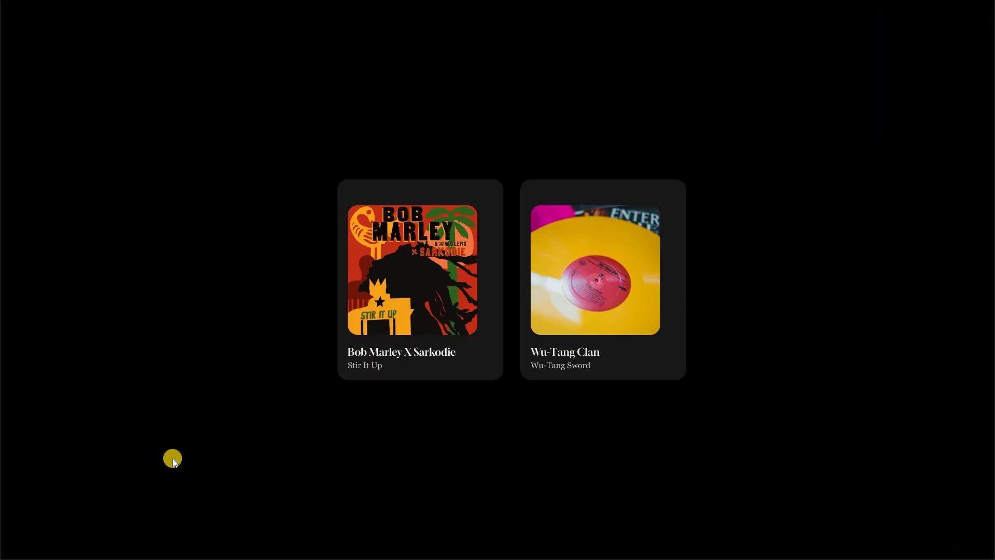
click(424, 313)
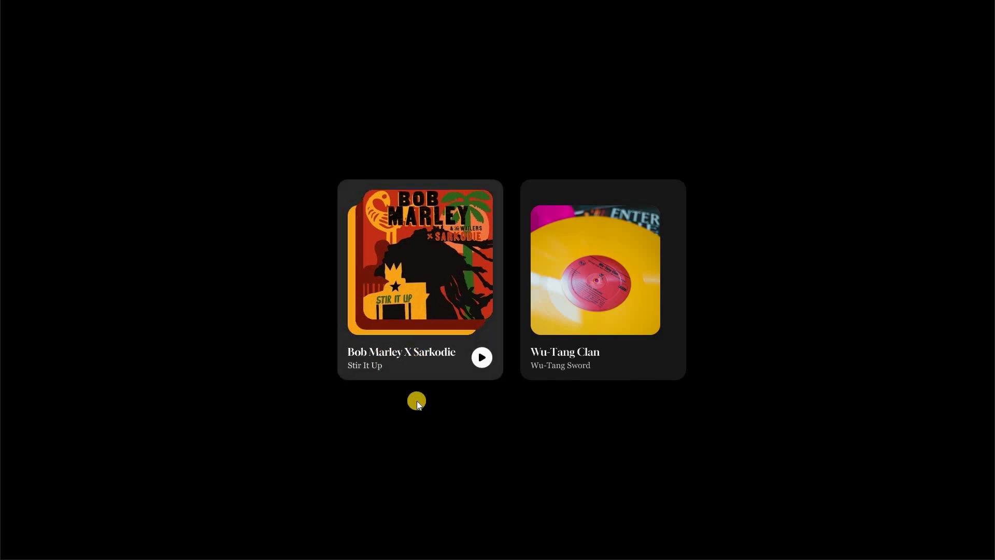
click(442, 326)
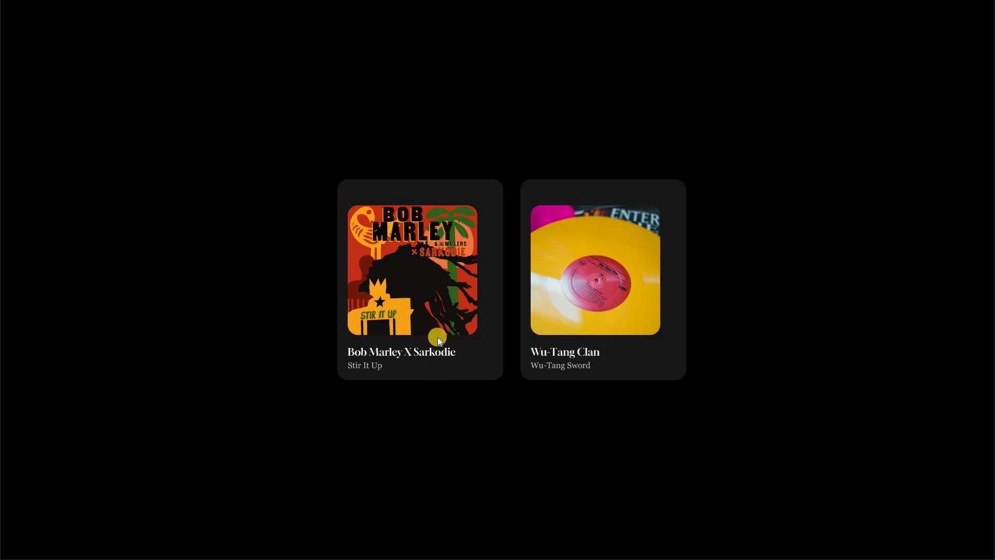
mouse_move(438, 329)
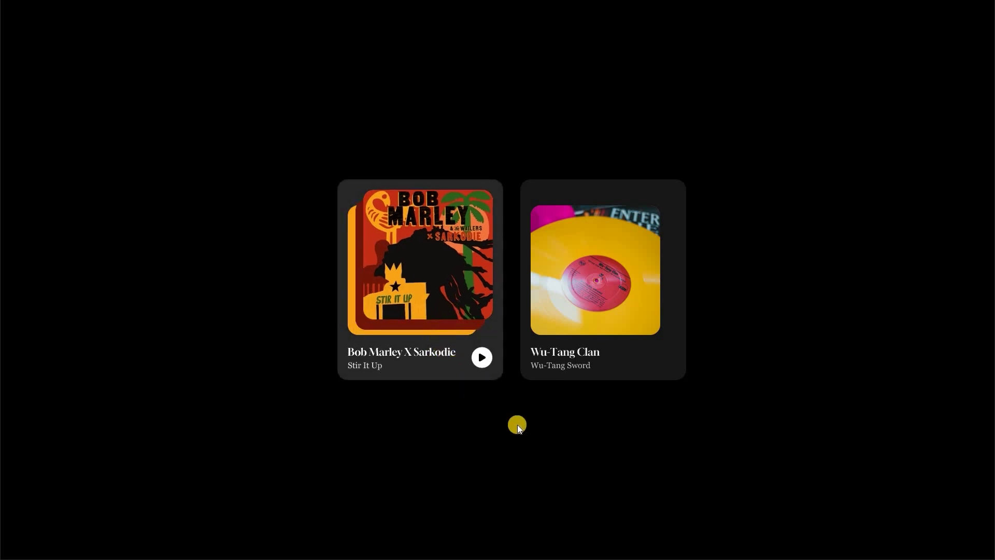
mouse_move(592, 335)
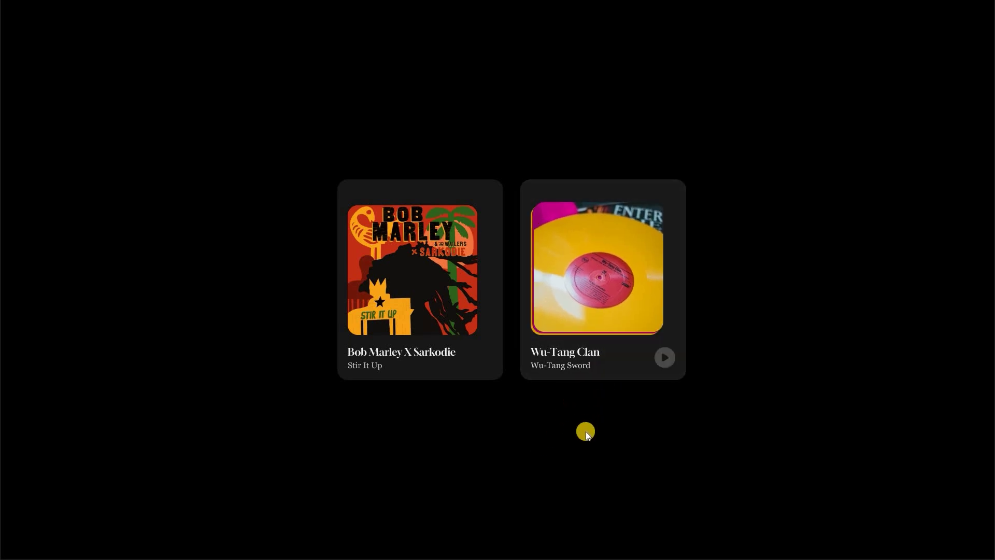
mouse_move(636, 331)
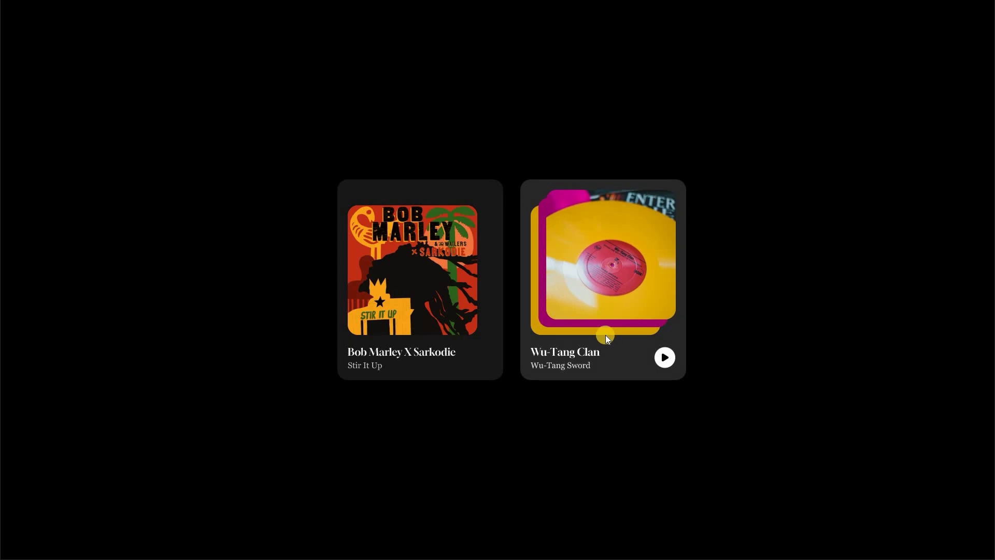